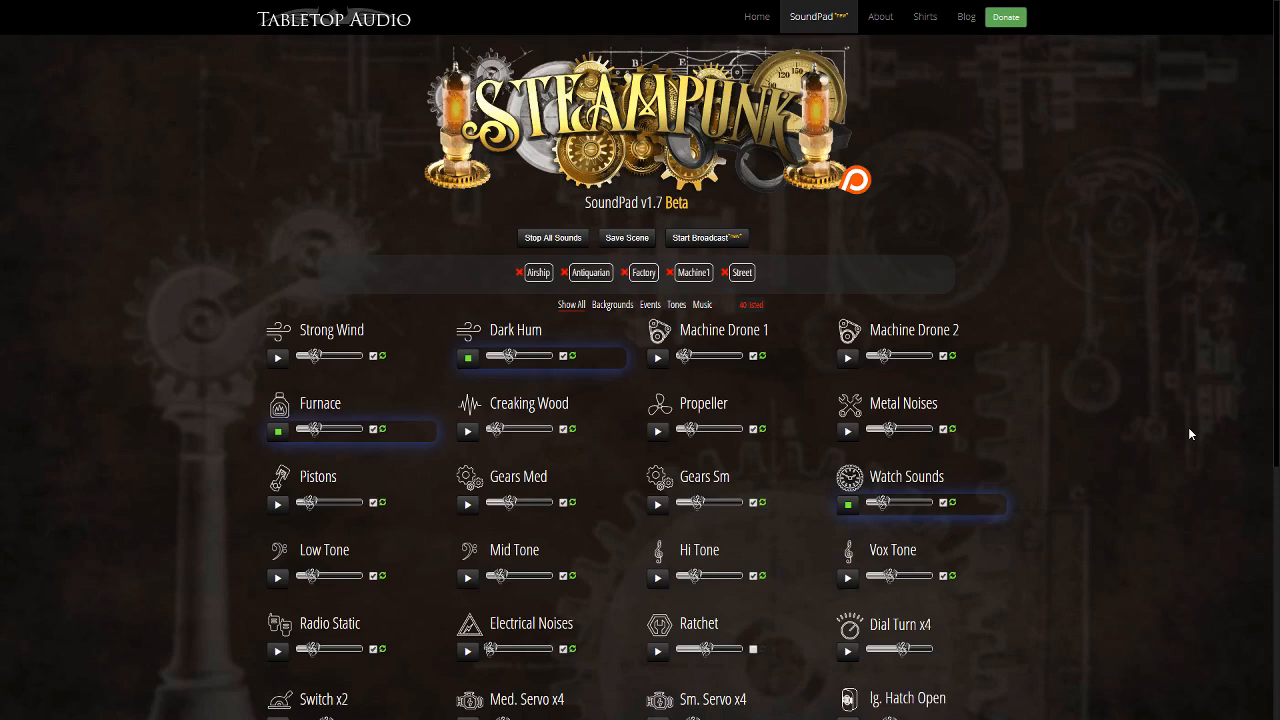
Look over the Steampunk SoundPad, stop all playing sounds, and load the Airship scene.
scroll(1189, 430, down, 1)
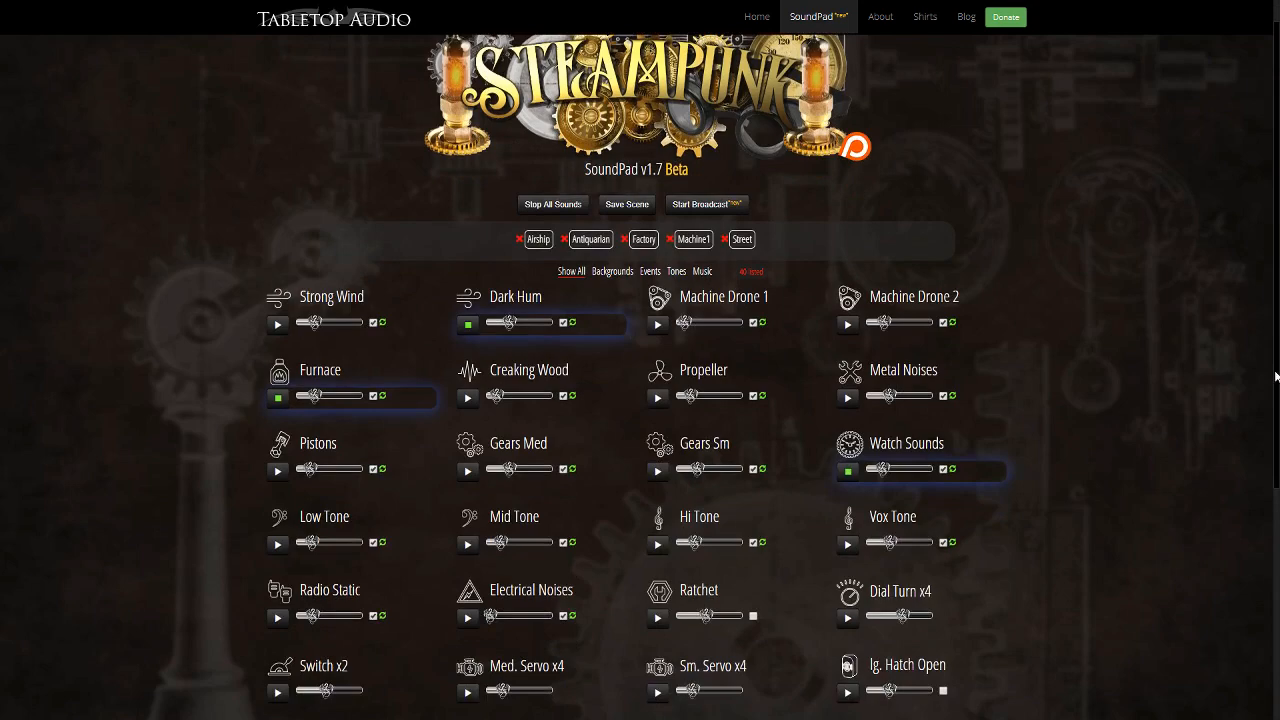
scroll(1275, 376, down, 2)
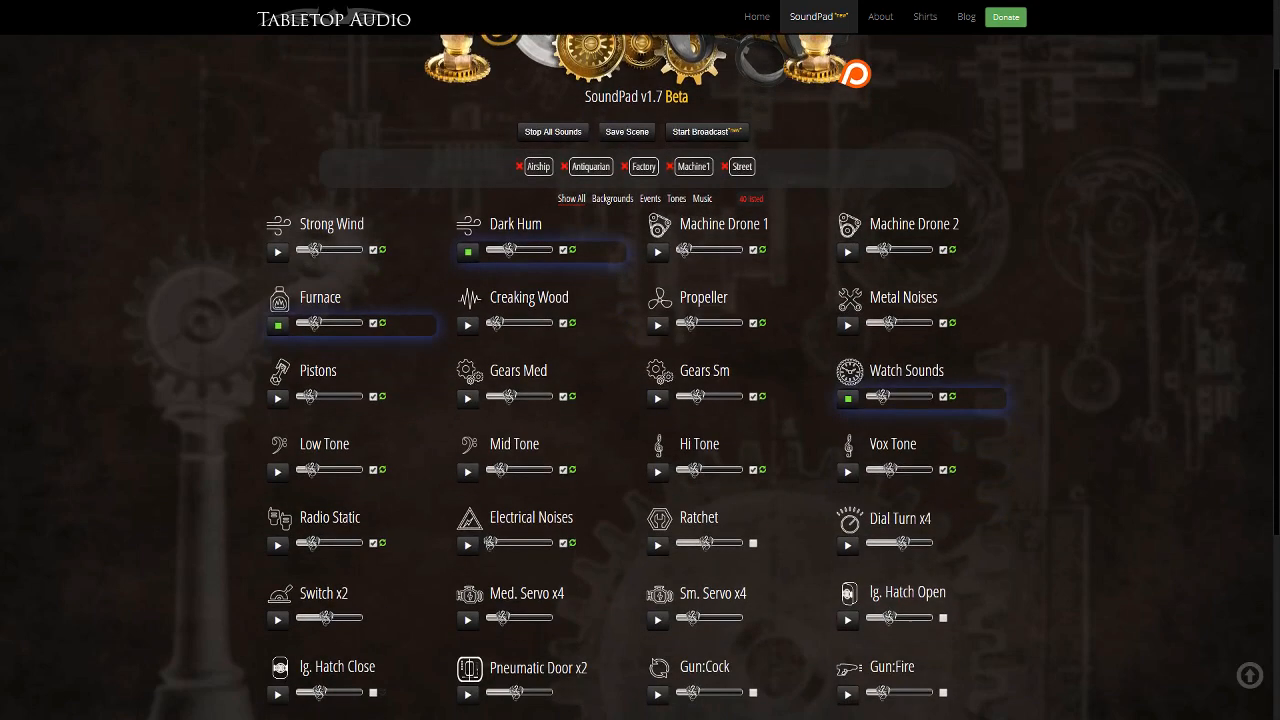
scroll(1259, 566, down, 4)
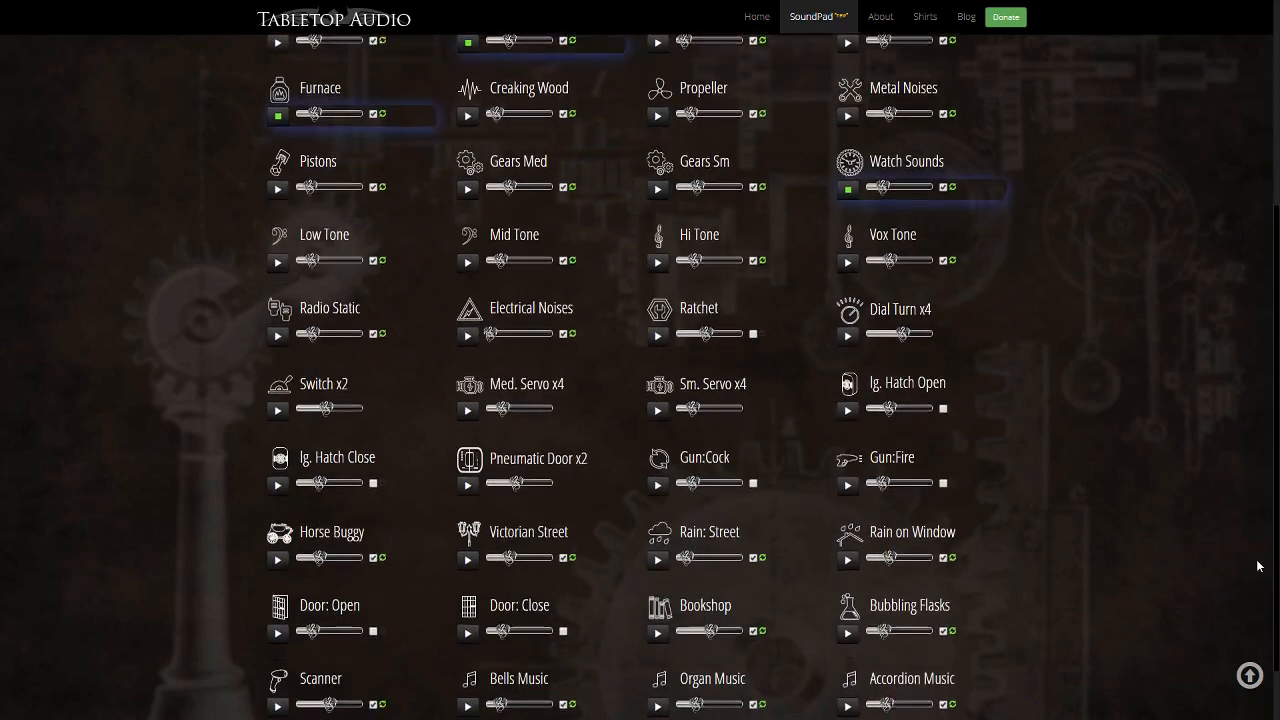
scroll(1250, 450, up, 3)
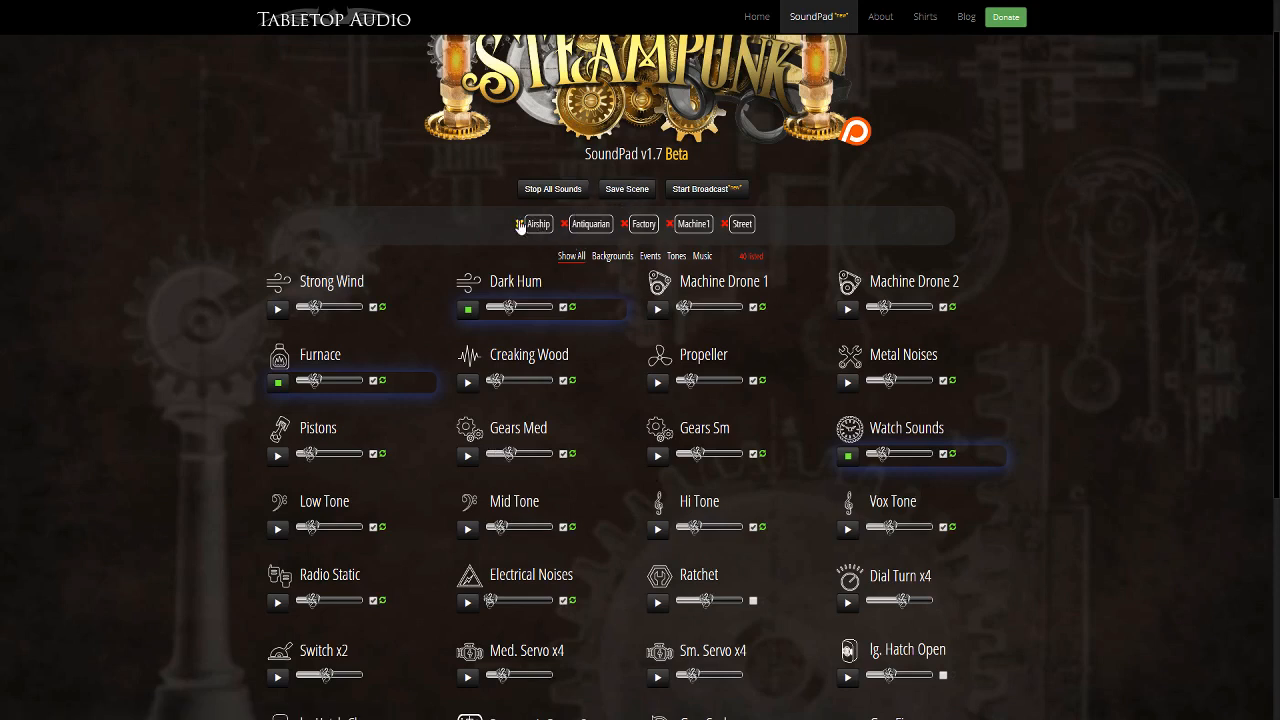
click(557, 192)
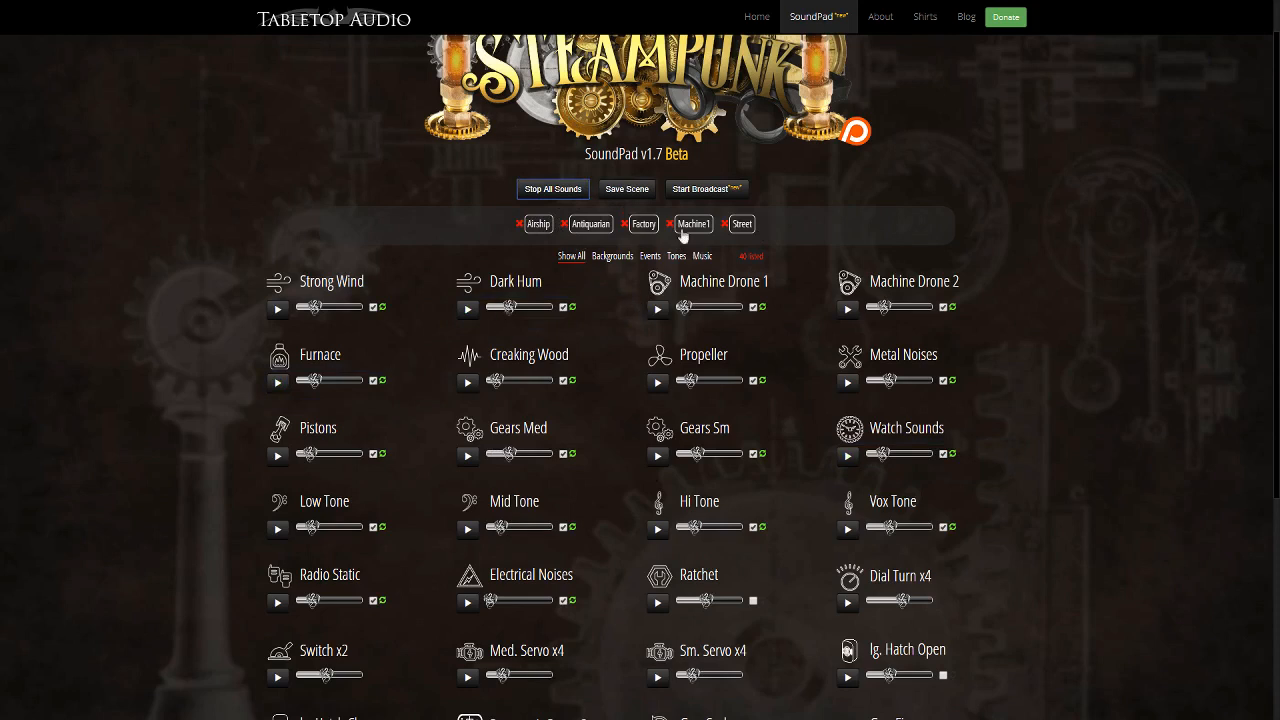
click(547, 229)
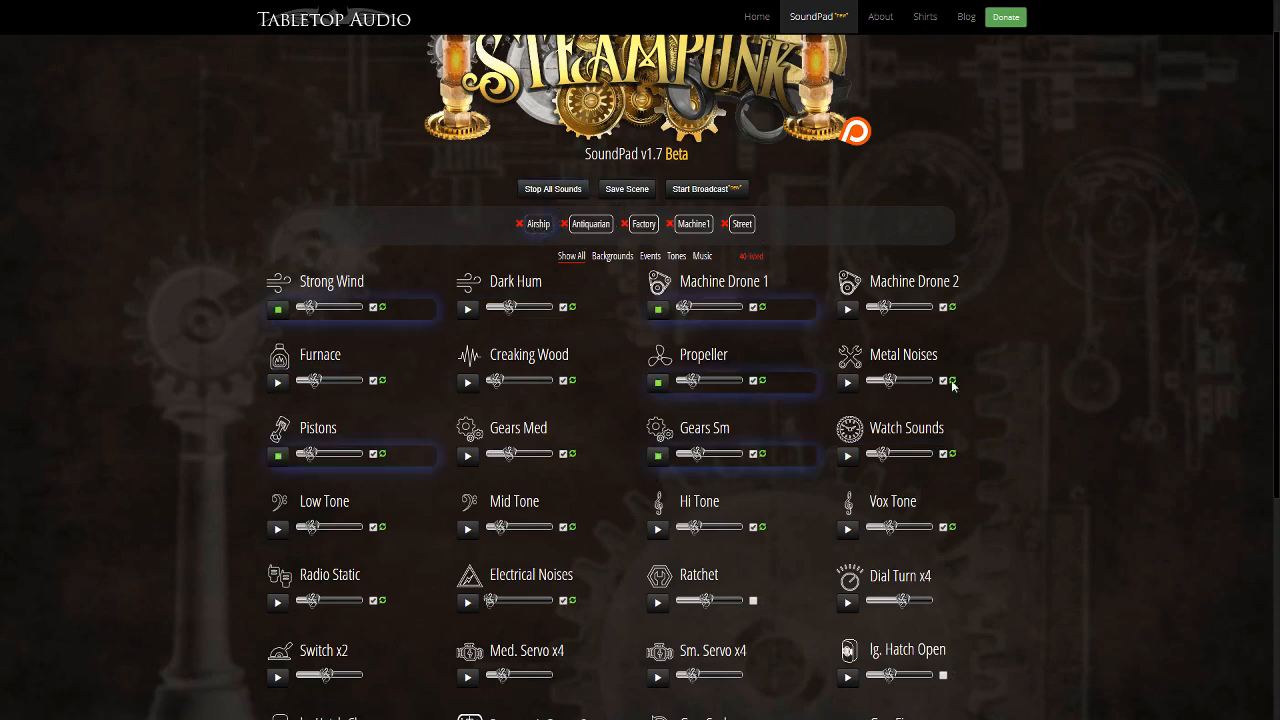
In the Airship scene, stop Strong Wind, Propeller and Gears Sm, and start Metal Noises, Watch Sounds and Gears Med.
scroll(1121, 380, up, 1)
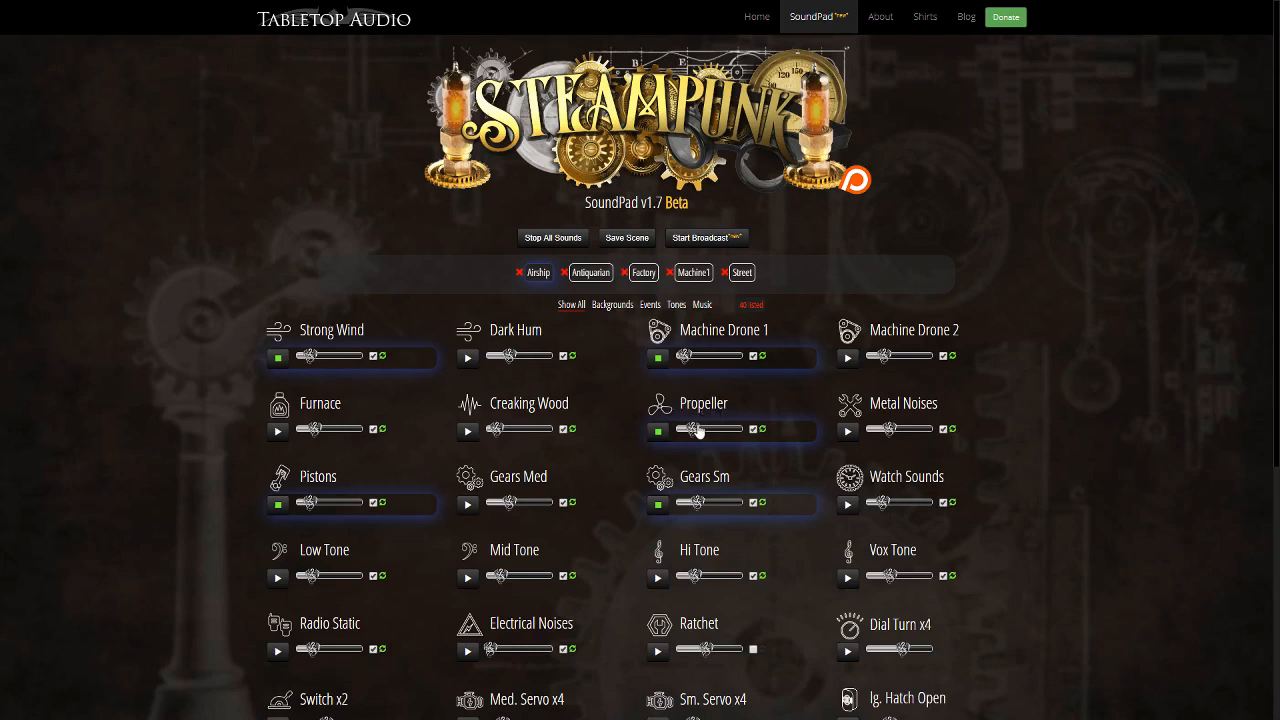
click(278, 357)
click(658, 431)
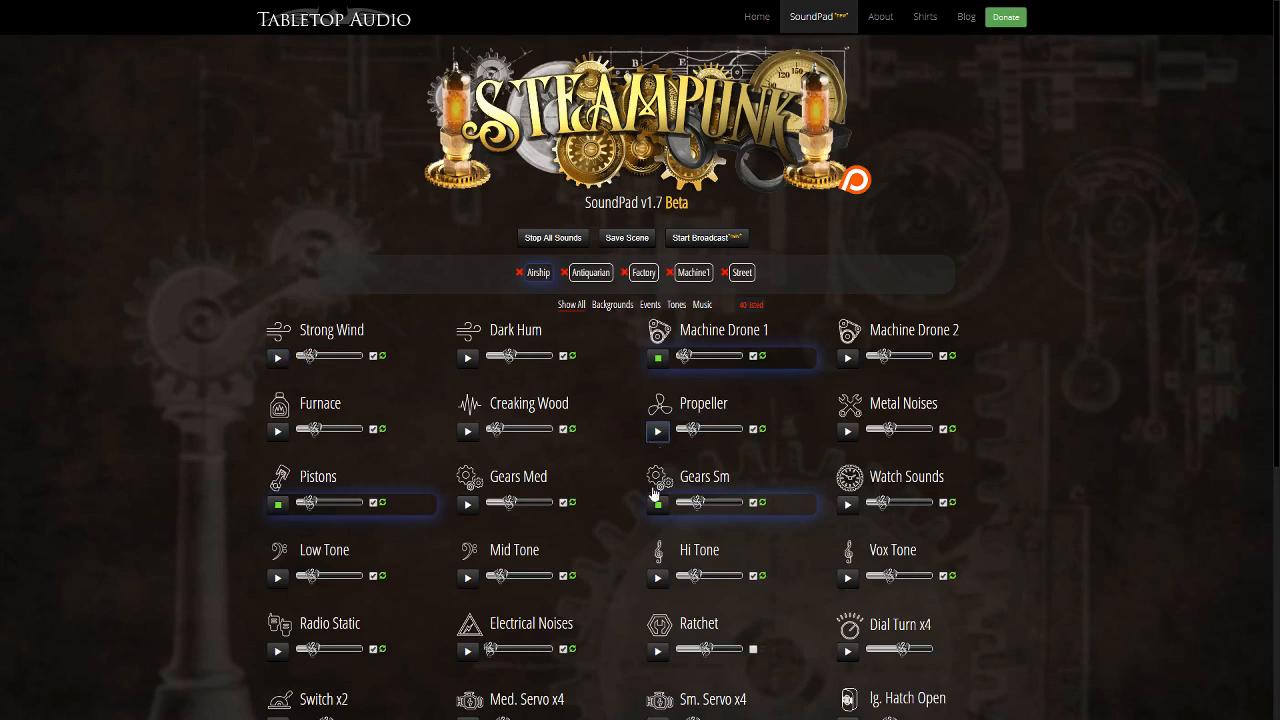
click(851, 431)
click(848, 504)
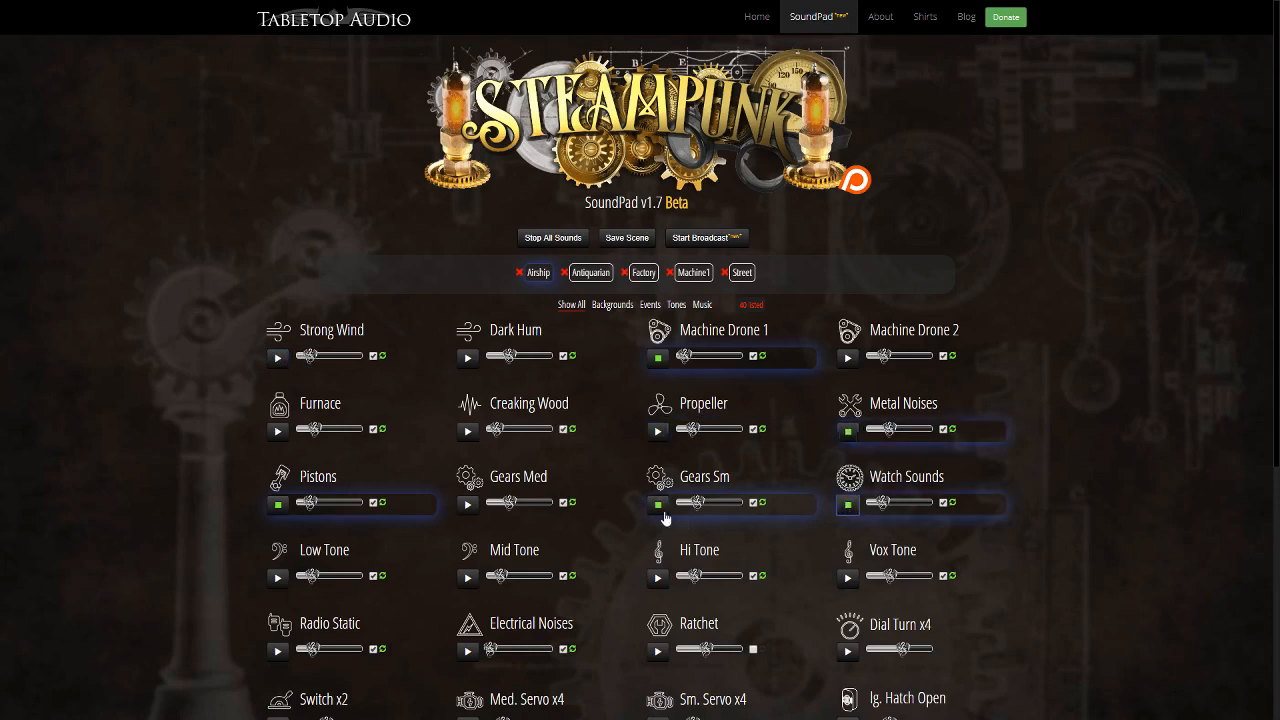
click(658, 504)
click(468, 504)
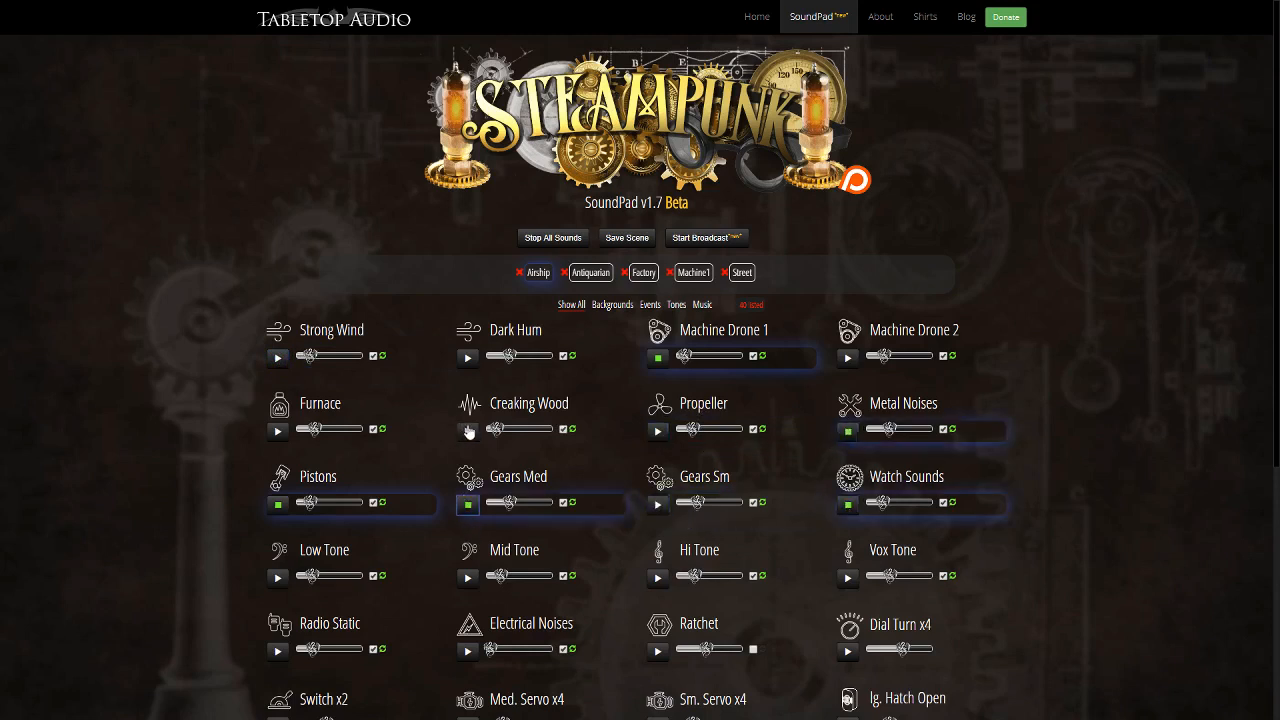
Add Creaking Wood, Furnace, a slightly louder Propeller, and Strong Wind to the playing Airship mix.
click(467, 431)
click(278, 431)
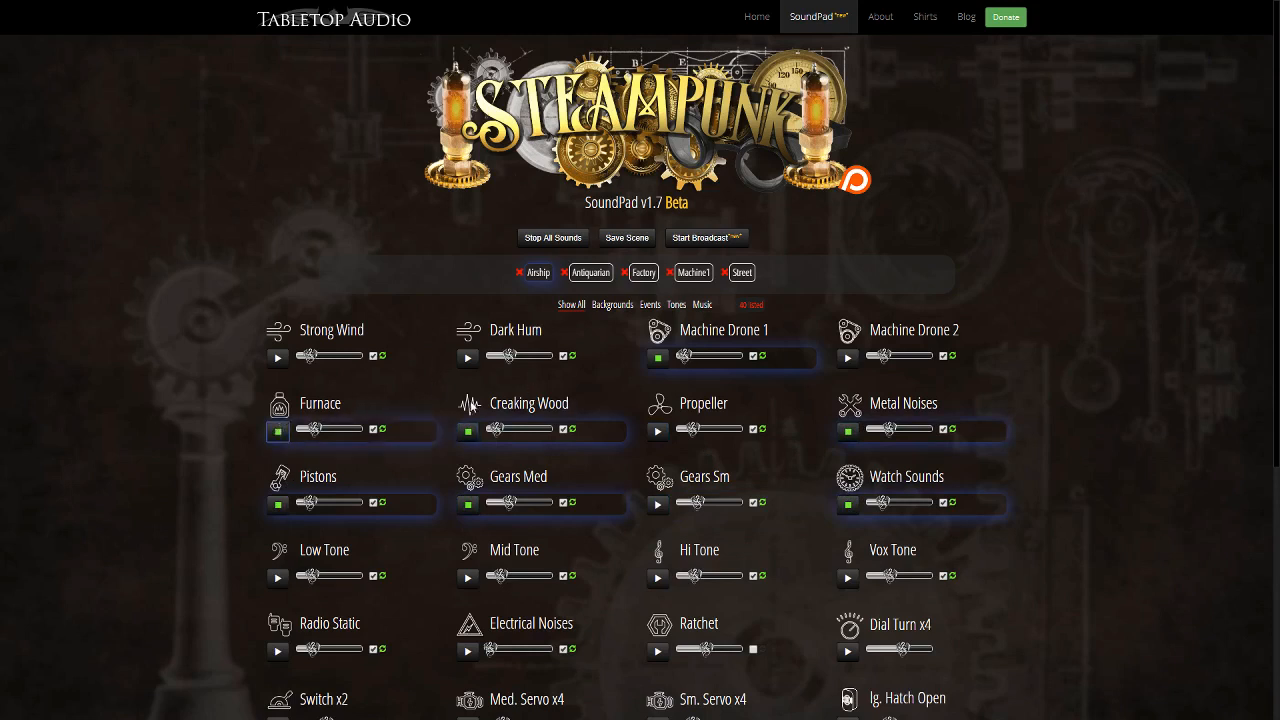
click(658, 431)
click(278, 357)
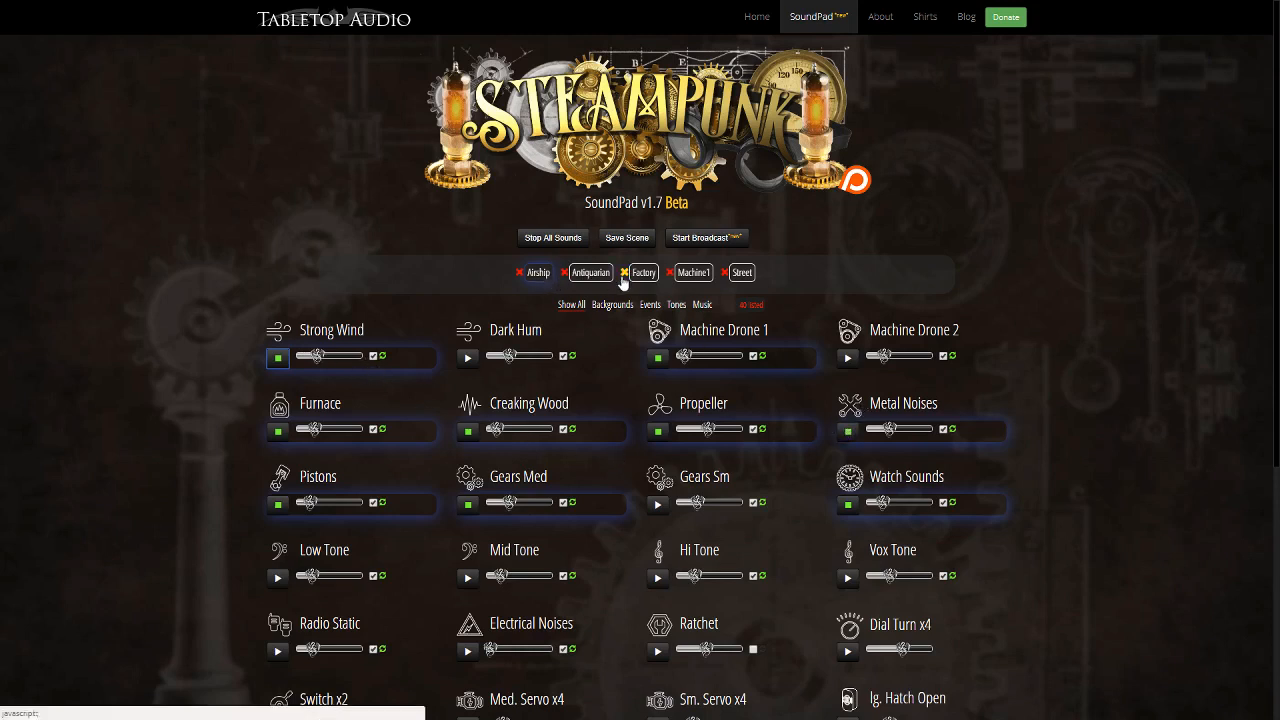
Load the Antiquarian scene and stop its Bells Music and Rain on Window sounds.
click(590, 273)
scroll(395, 425, down, 3)
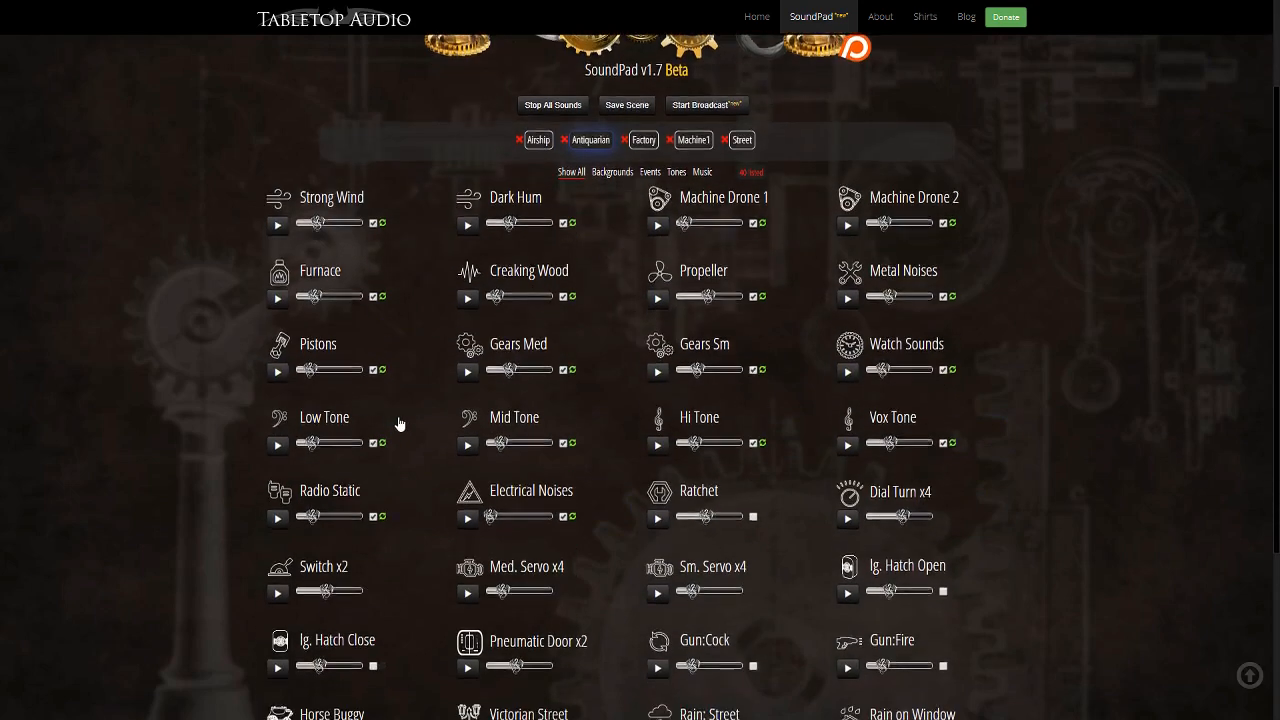
scroll(398, 425, down, 1)
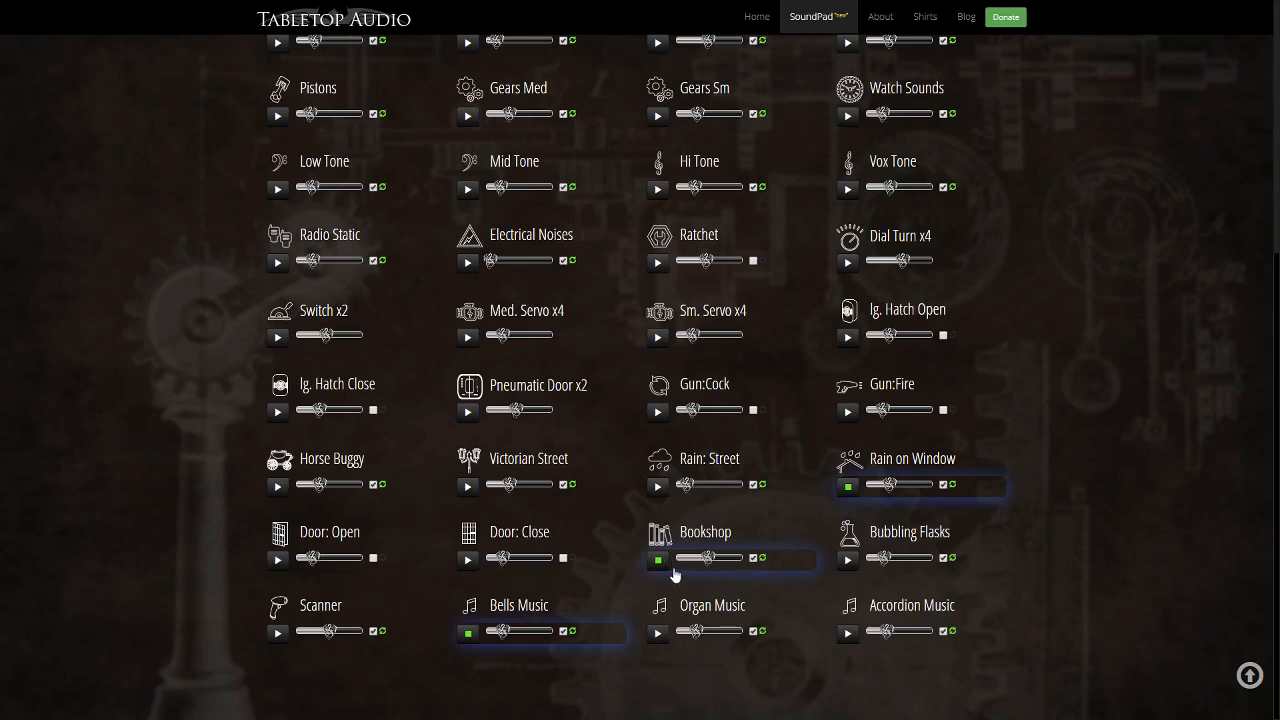
click(469, 633)
click(848, 487)
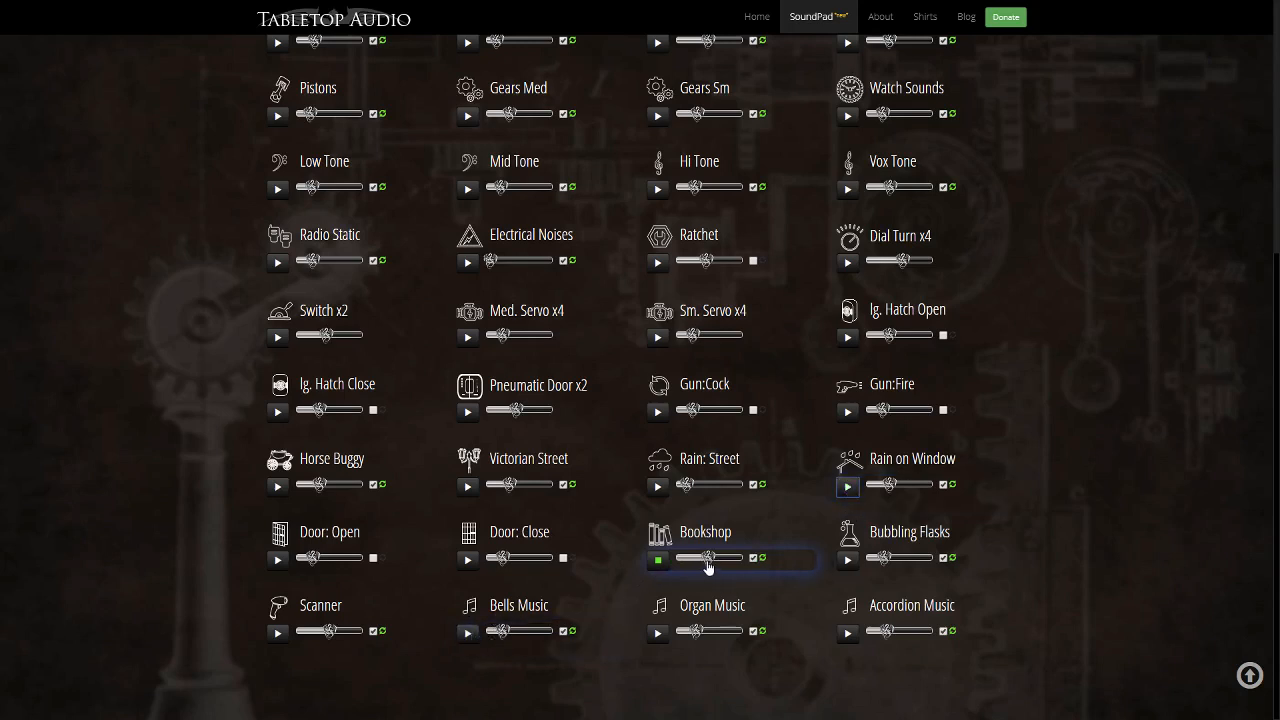
Raise the Bookshop volume slightly and start the Bubbling Flasks and Scanner sounds.
drag(707, 566, 716, 563)
click(847, 560)
click(278, 636)
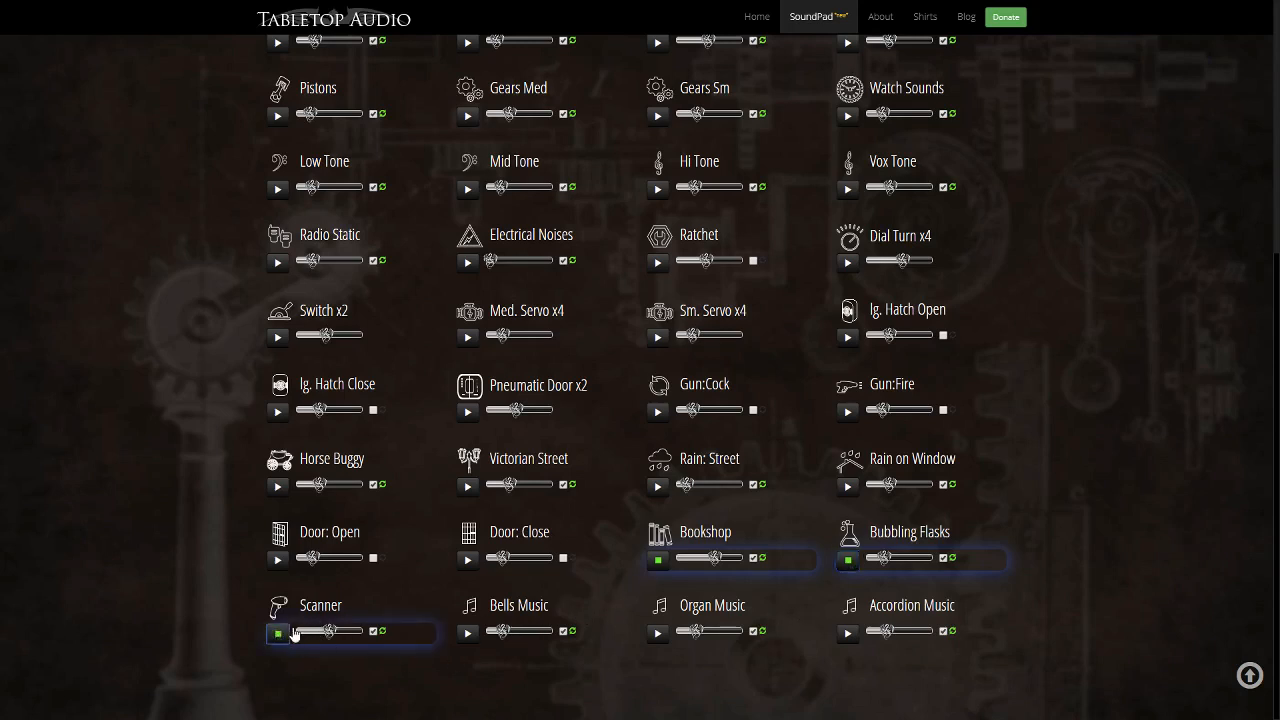
Play the Door: Open and Door: Close effects, restart Rain on Window, and briefly play Organ Music.
click(277, 561)
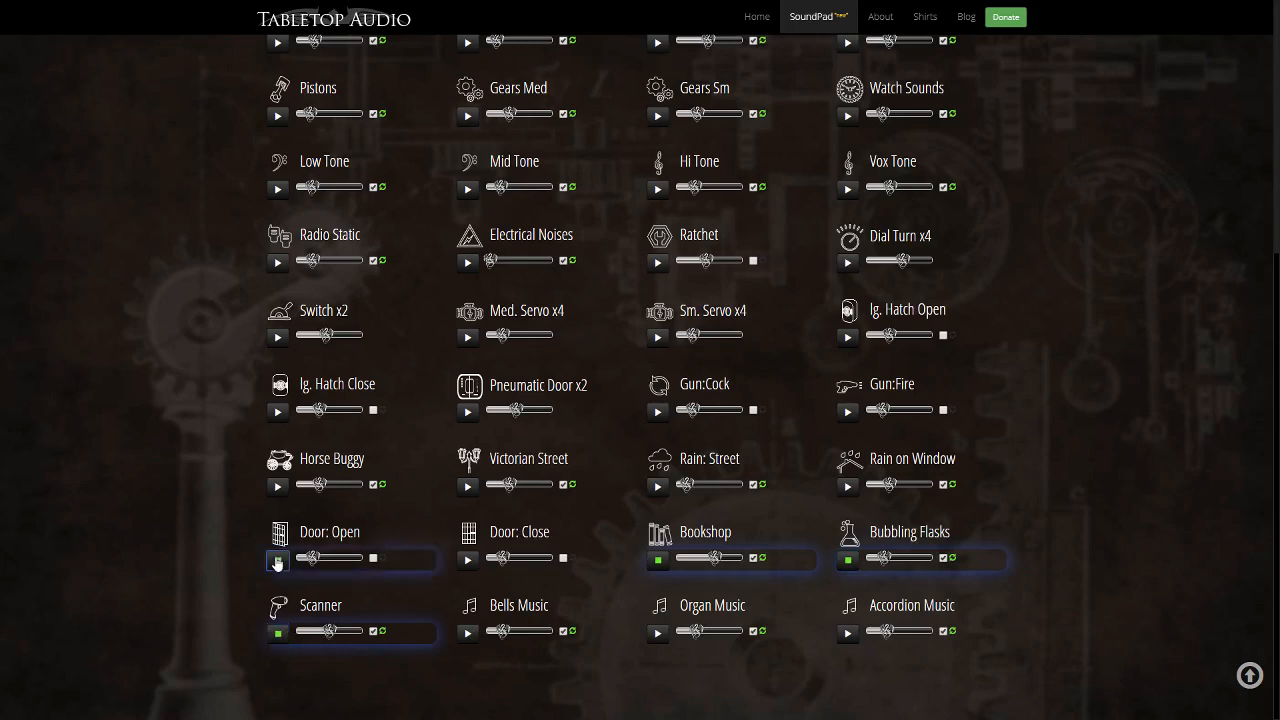
click(468, 563)
click(848, 487)
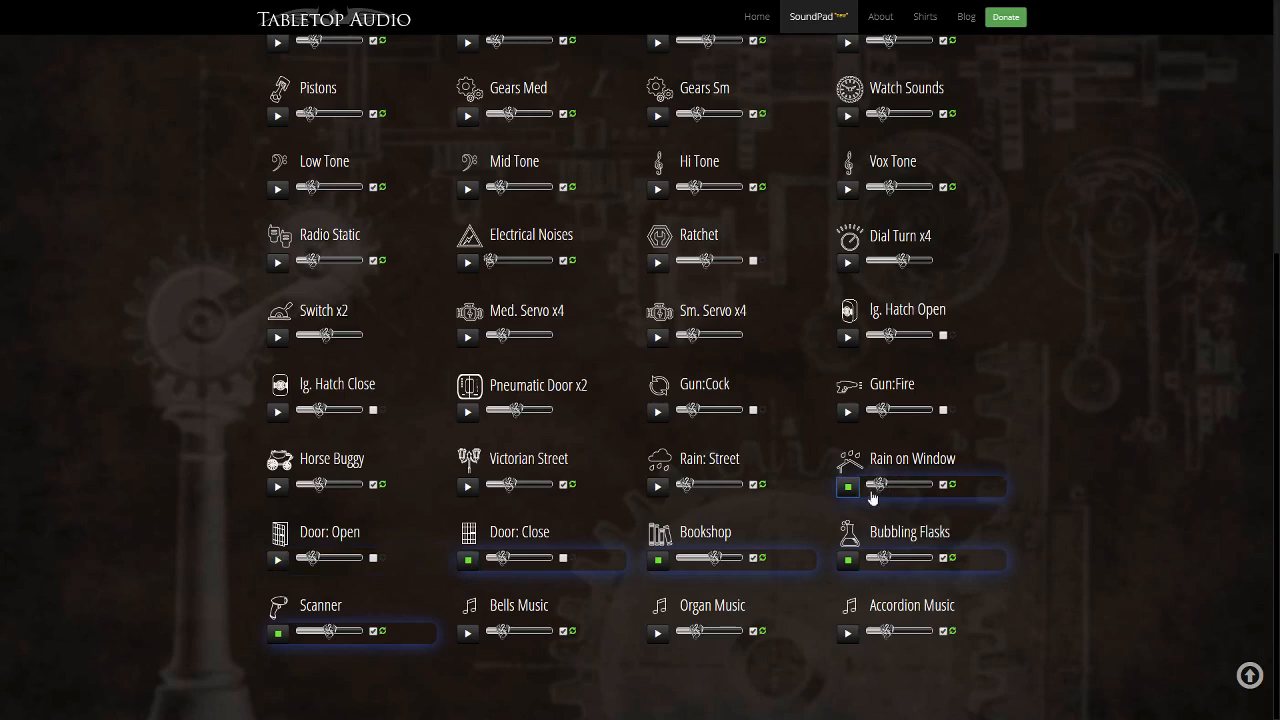
click(659, 634)
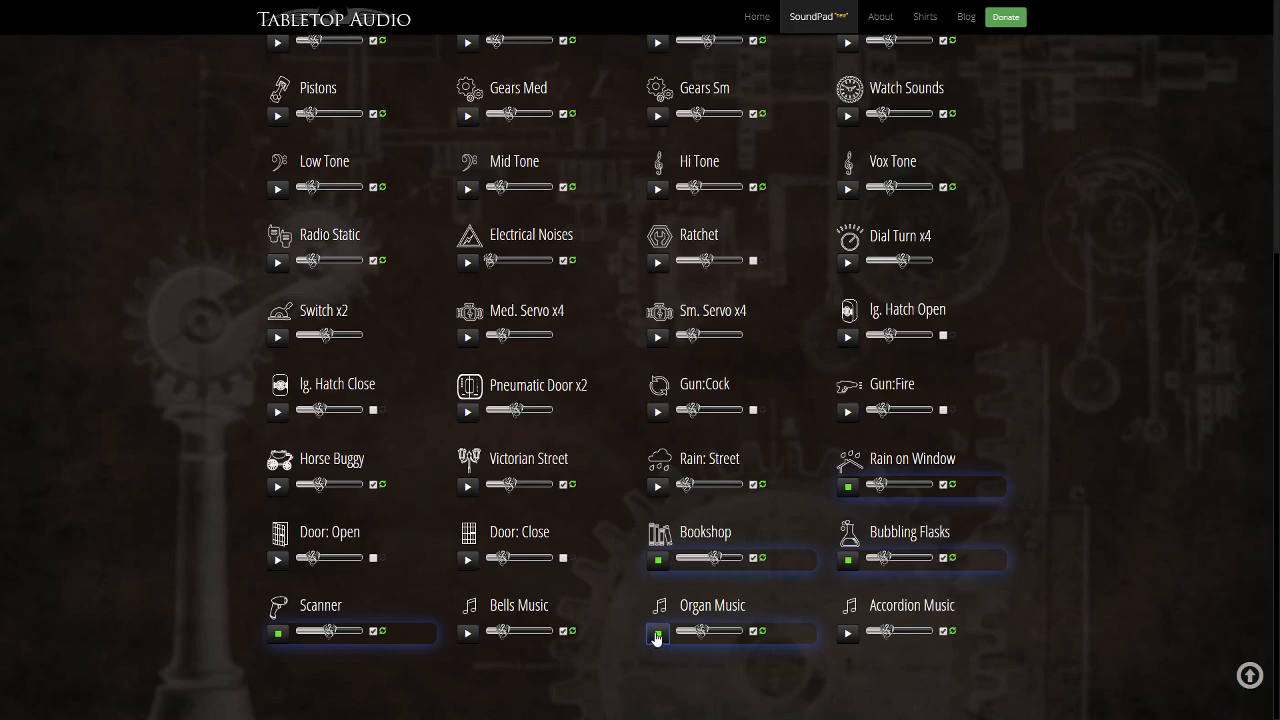
click(657, 635)
Load the Factory scene.
scroll(999, 476, up, 2)
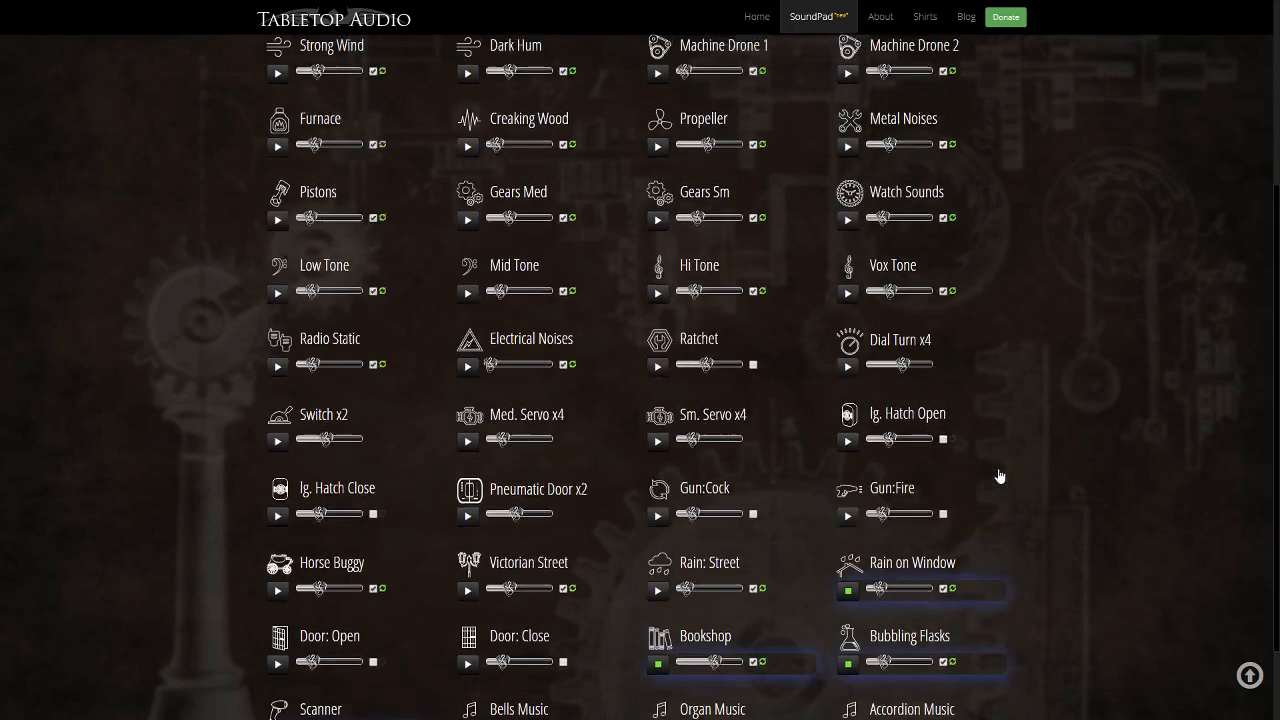
scroll(999, 476, up, 3)
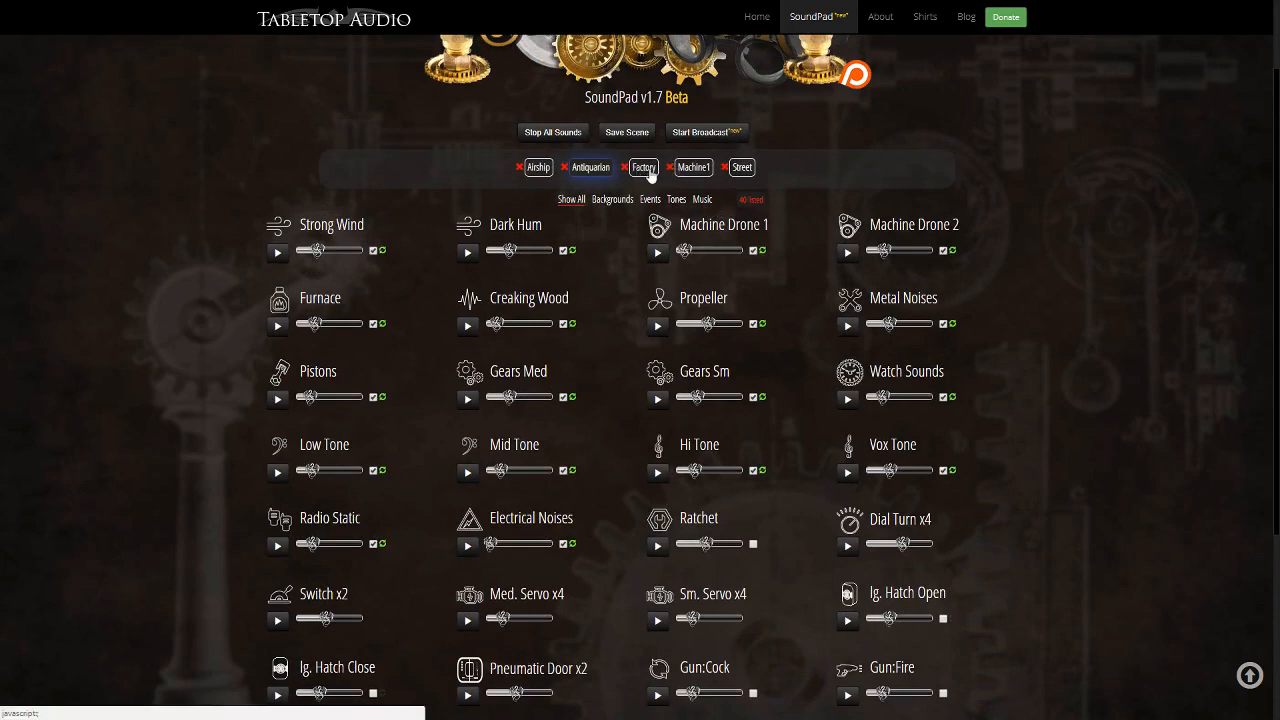
click(644, 168)
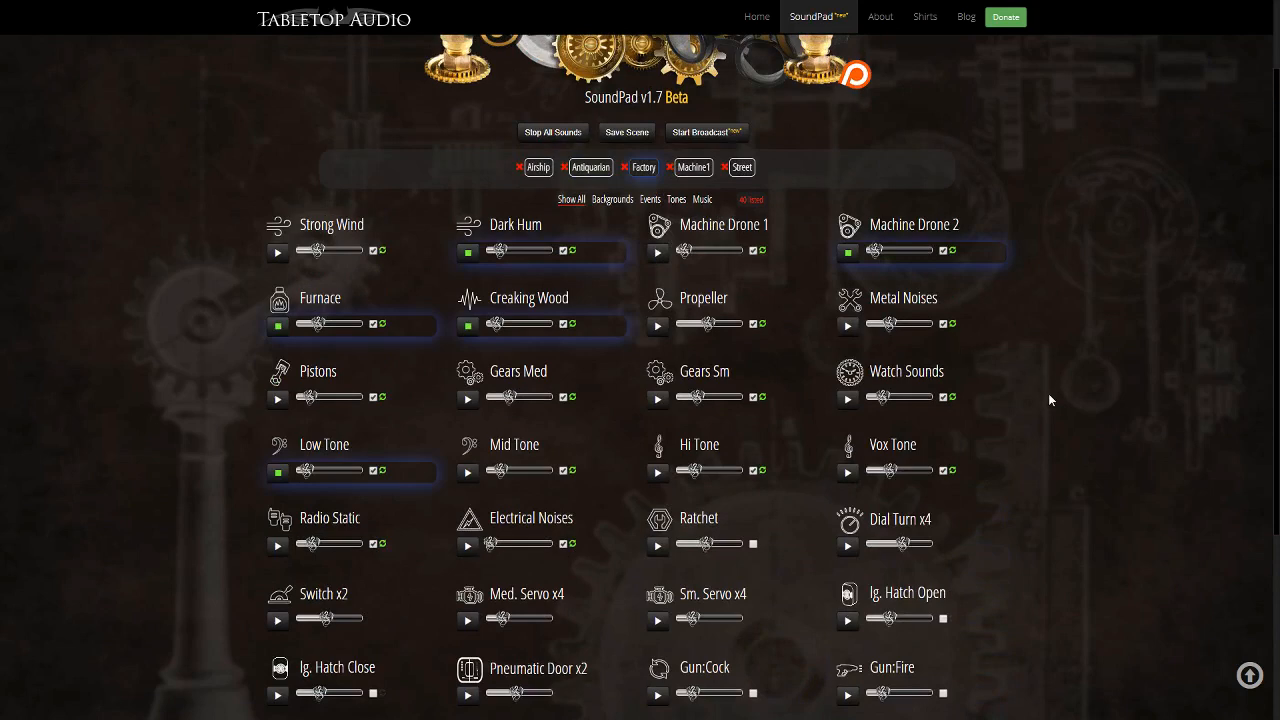
Play the Dial Turn x4, Med. Servo x4, Sm. Servo x4, Switch x2 and lg. Hatch Open effects over the Factory scene.
scroll(1049, 395, down, 1)
scroll(1049, 400, down, 1)
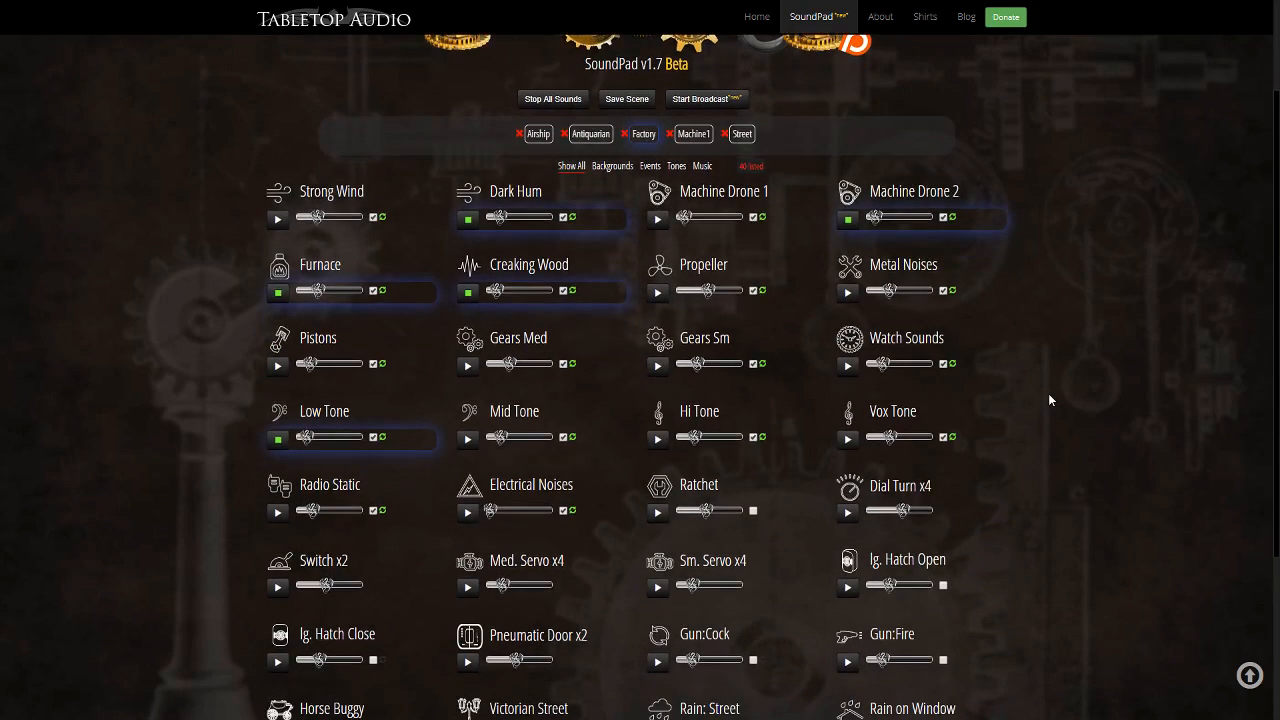
scroll(1048, 400, down, 2)
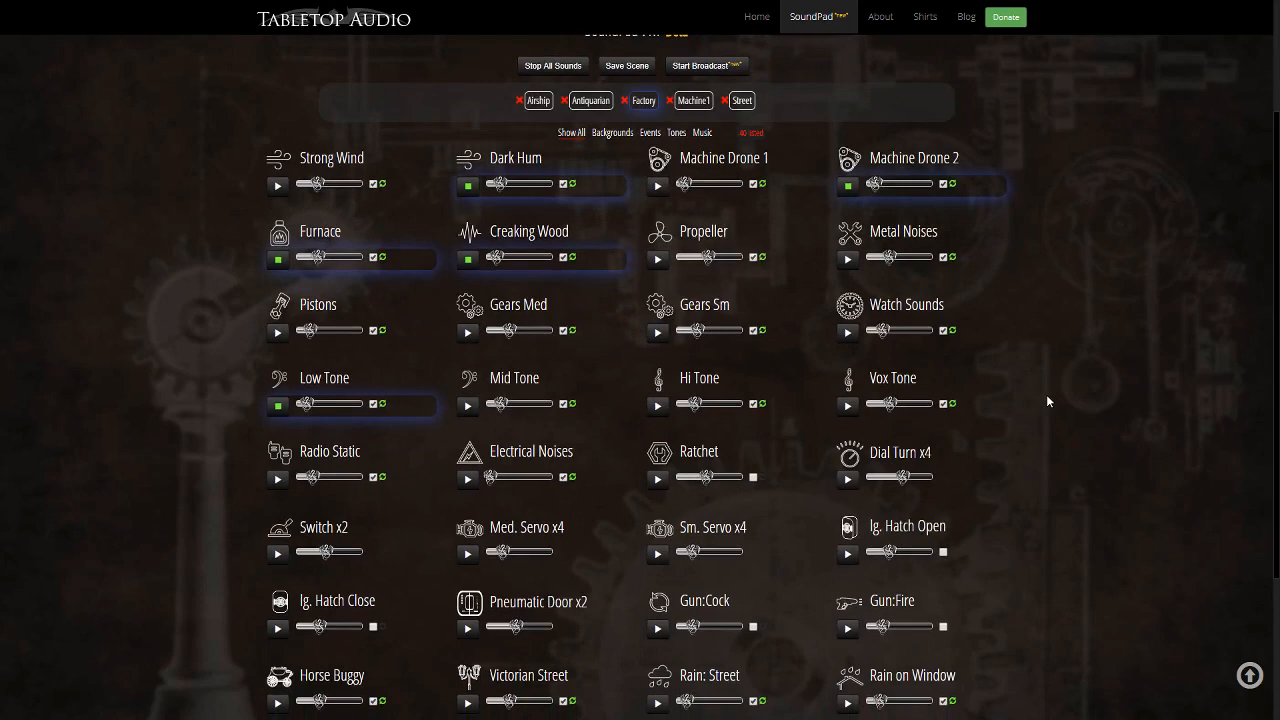
scroll(1046, 400, down, 2)
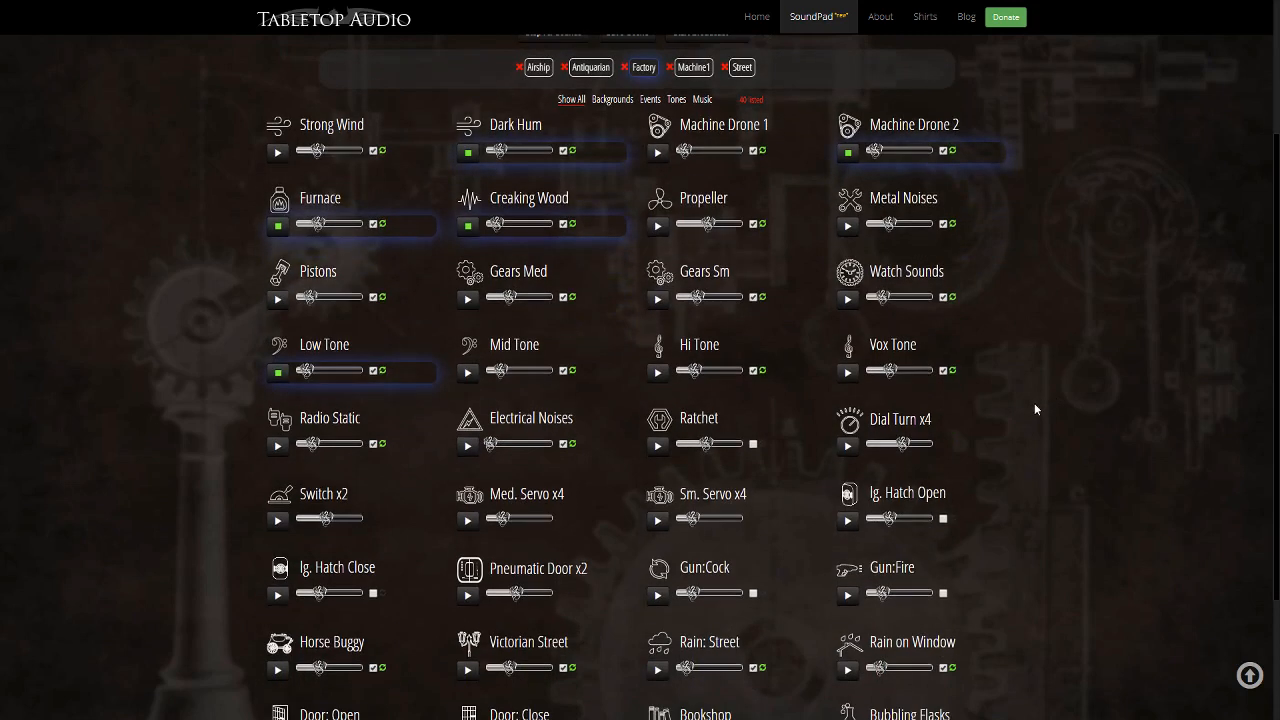
click(848, 447)
click(467, 520)
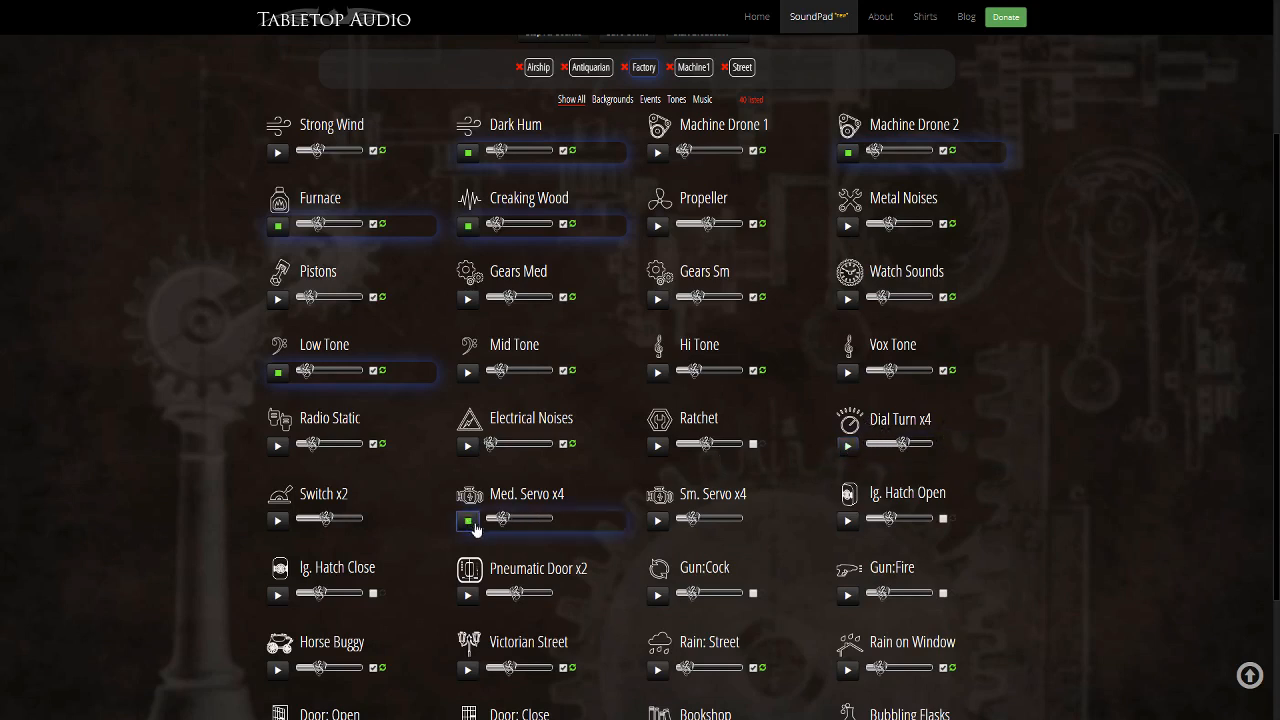
click(658, 521)
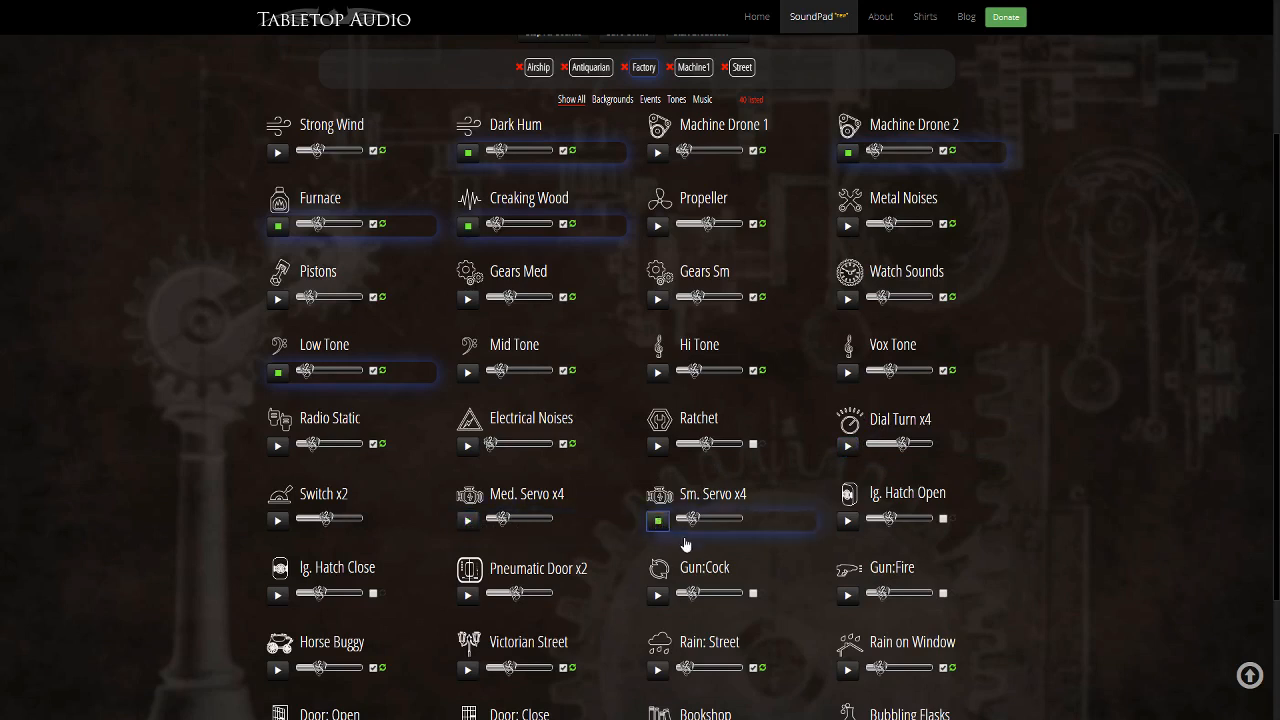
click(659, 527)
click(279, 522)
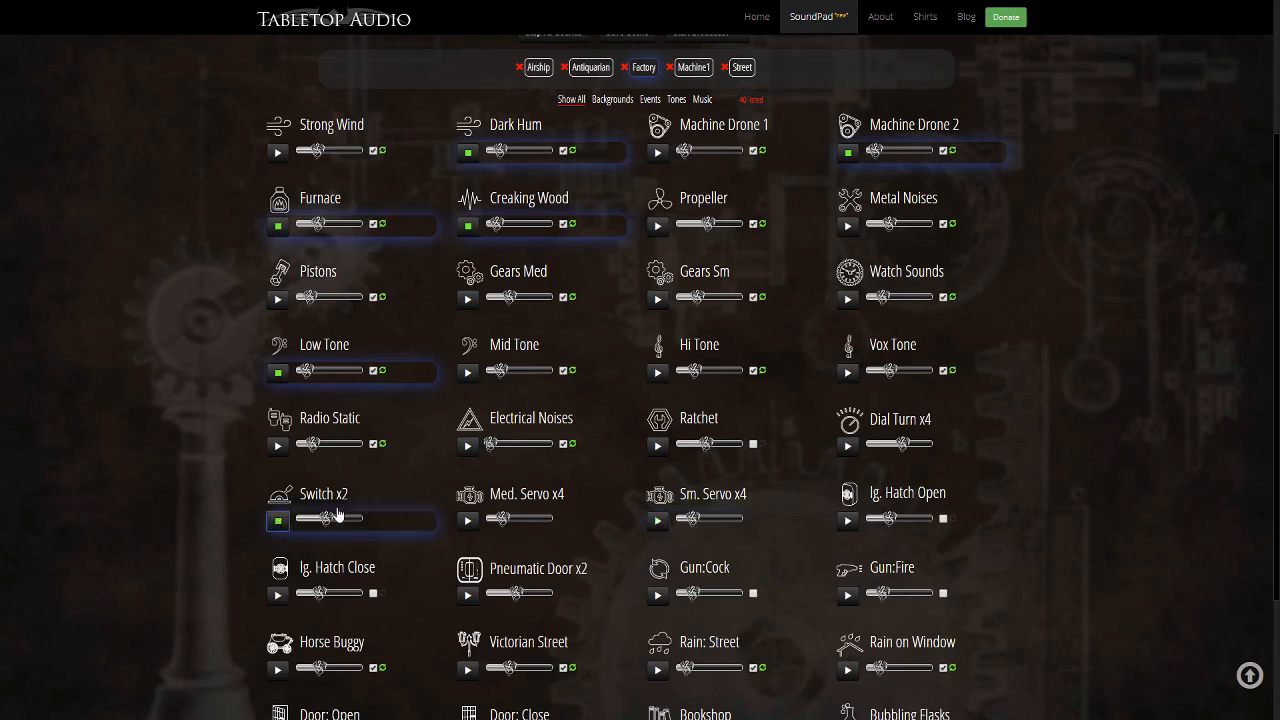
click(849, 521)
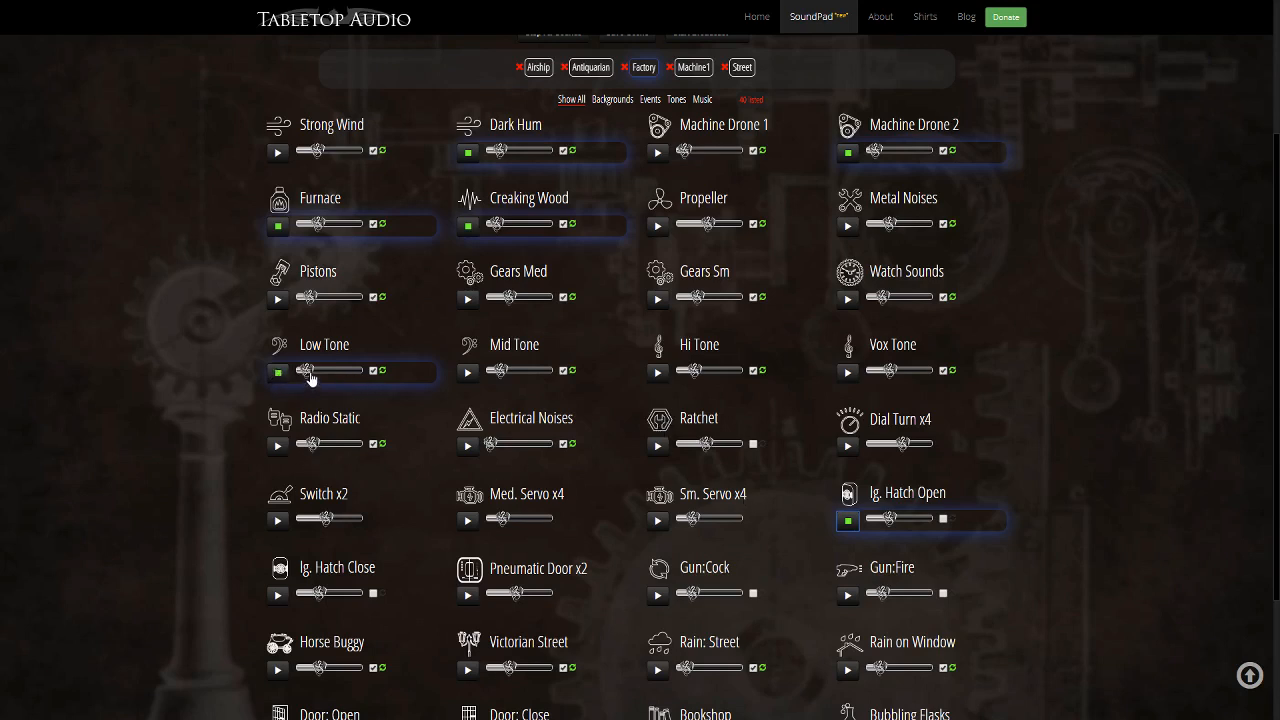
Raise the Low Tone volume, start Mid Tone, and stop Low Tone.
drag(310, 376, 333, 377)
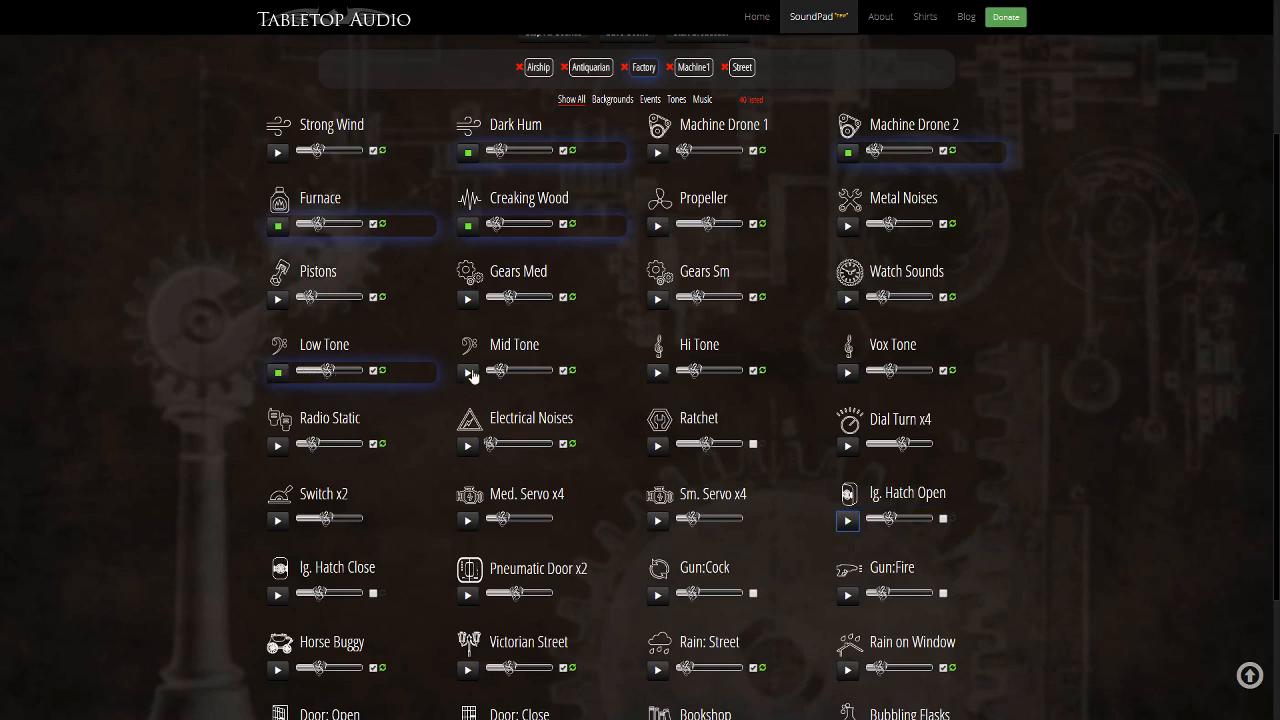
click(469, 376)
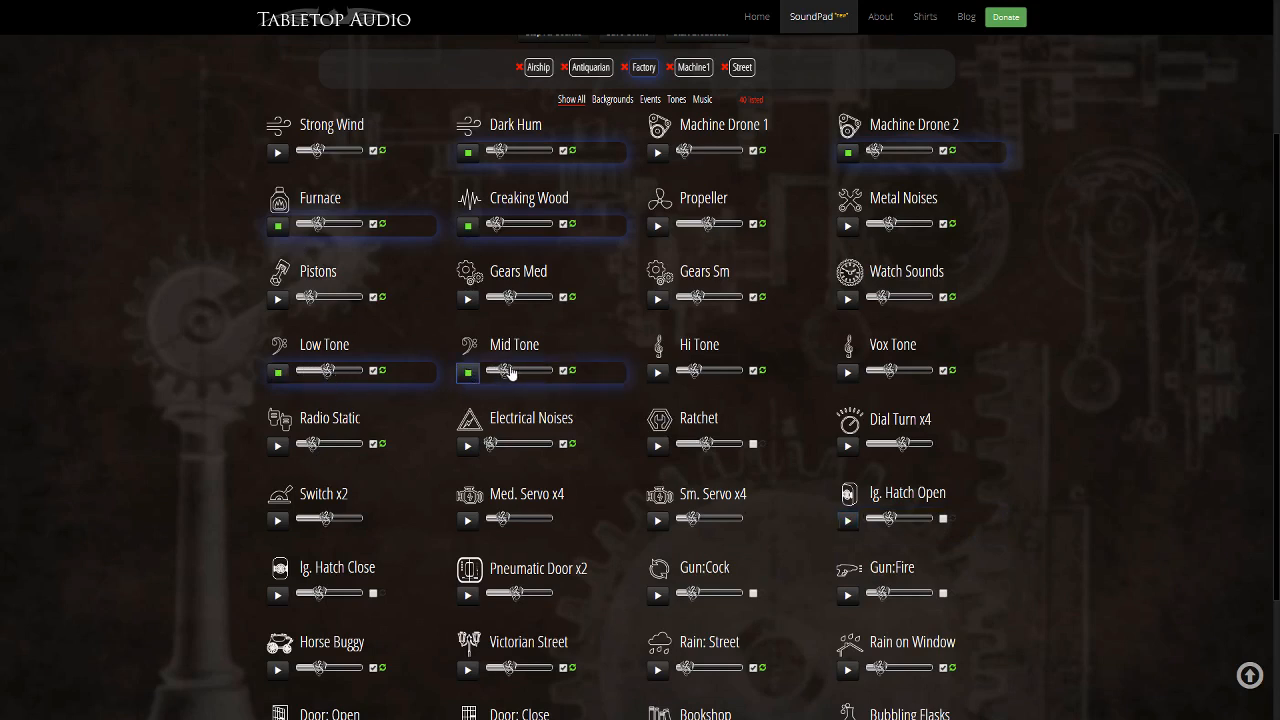
click(273, 373)
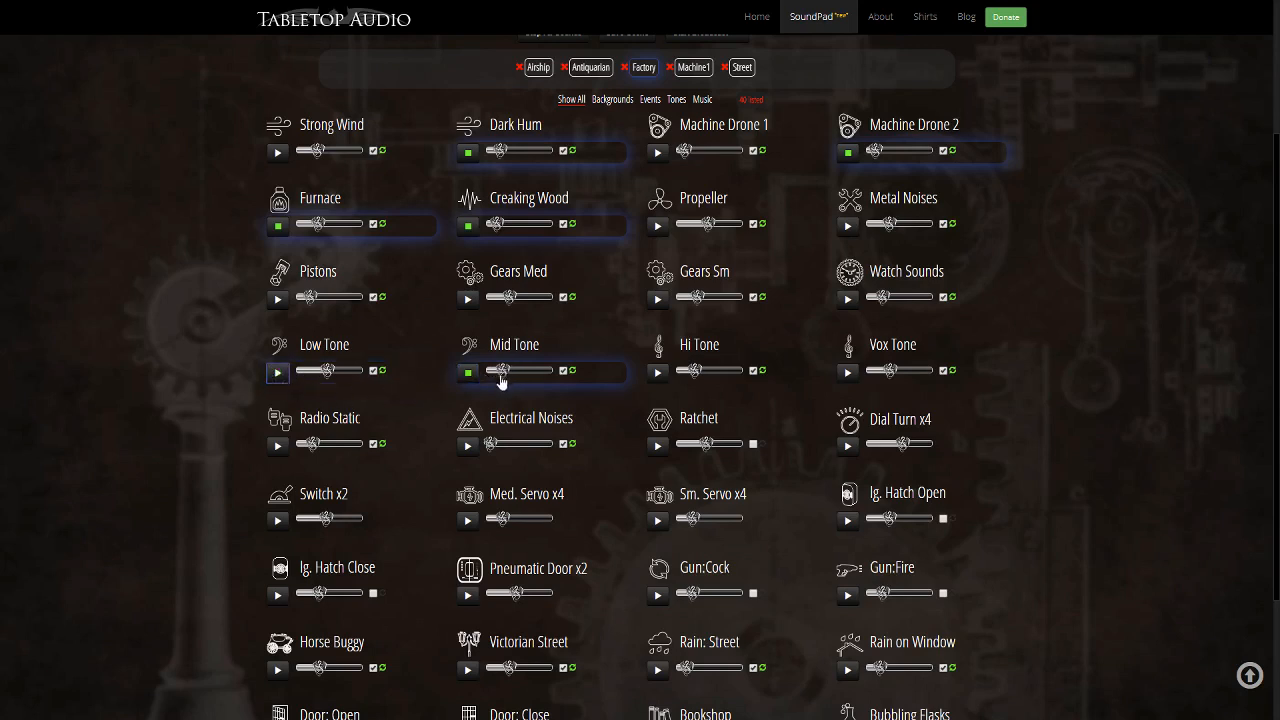
Add Hi Tone, a slightly louder Vox Tone, and Radio Static to the playing Factory mix.
click(657, 372)
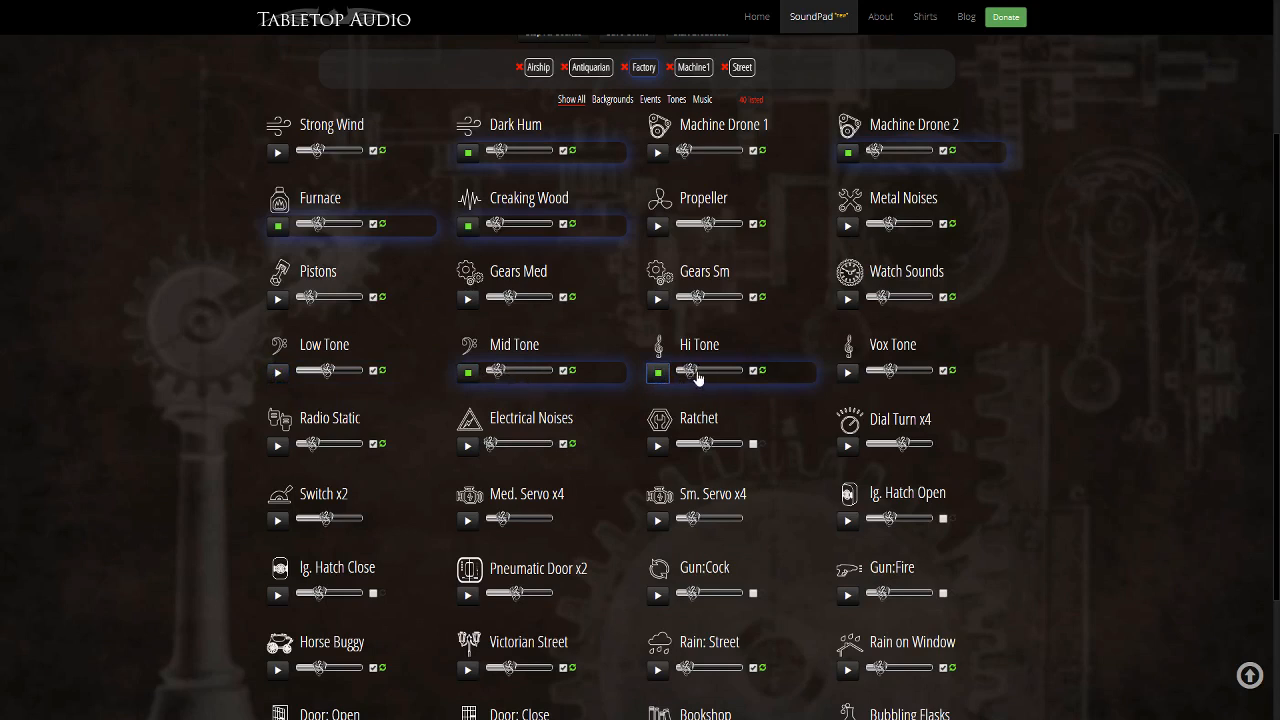
click(849, 374)
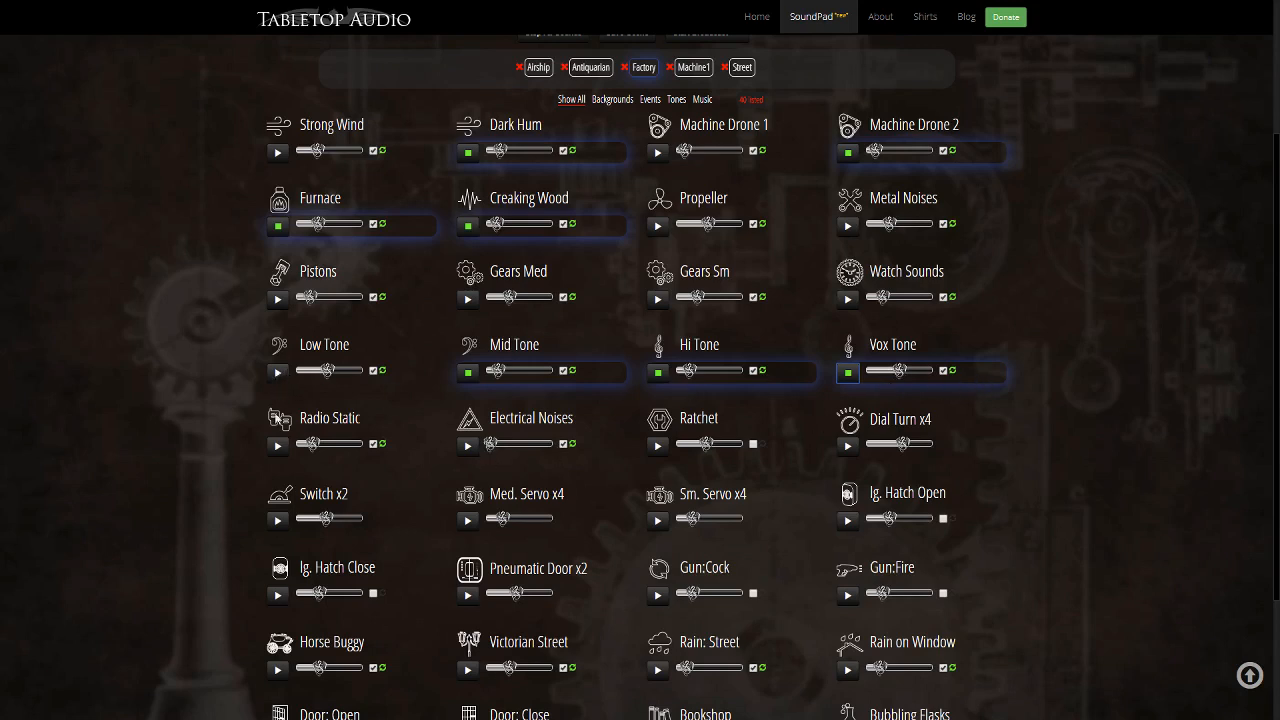
click(278, 446)
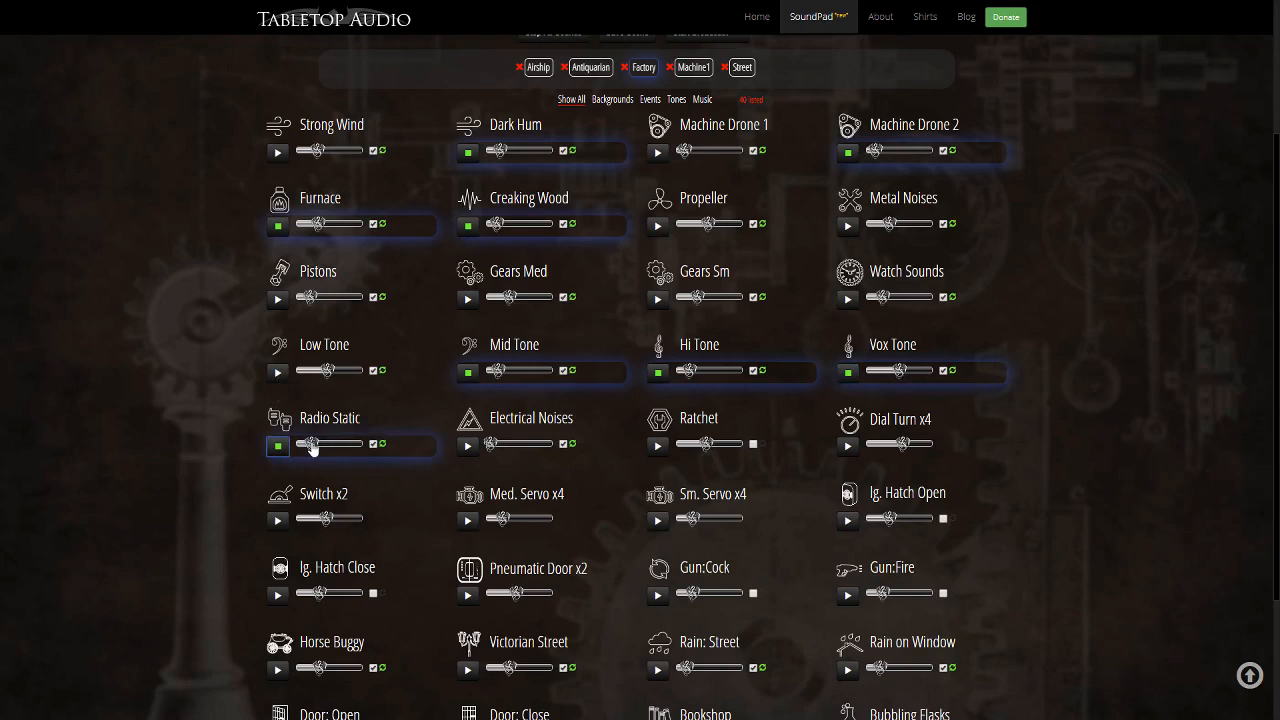
Add Electrical Noises and Low Tone to the playing Factory mix.
click(467, 446)
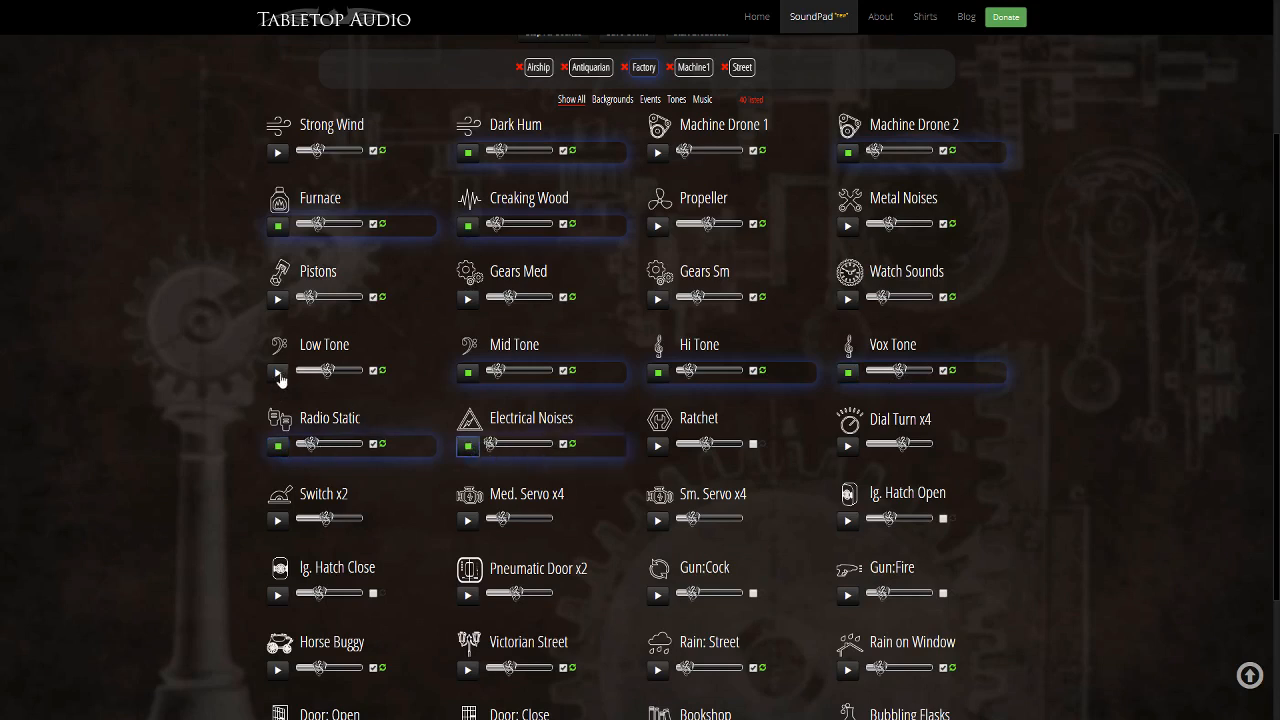
click(278, 373)
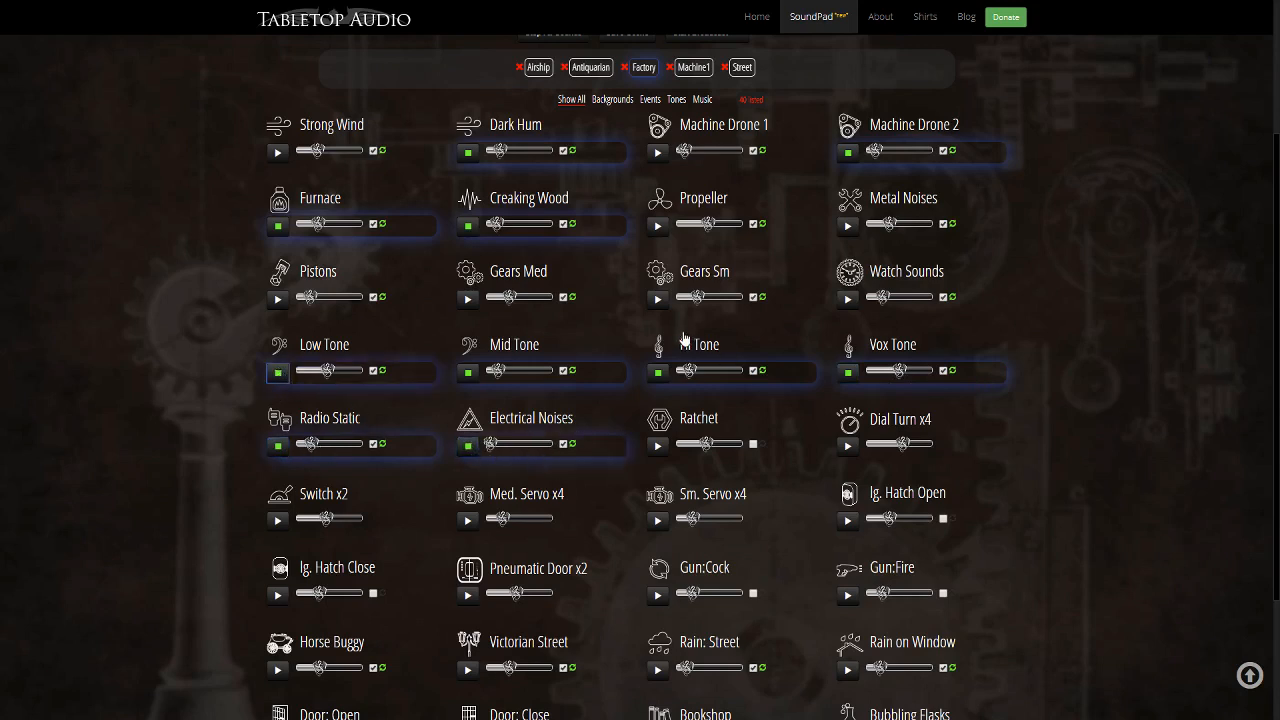
Load the Machine1 scene and add the Gears Med sound to it.
scroll(684, 339, up, 1)
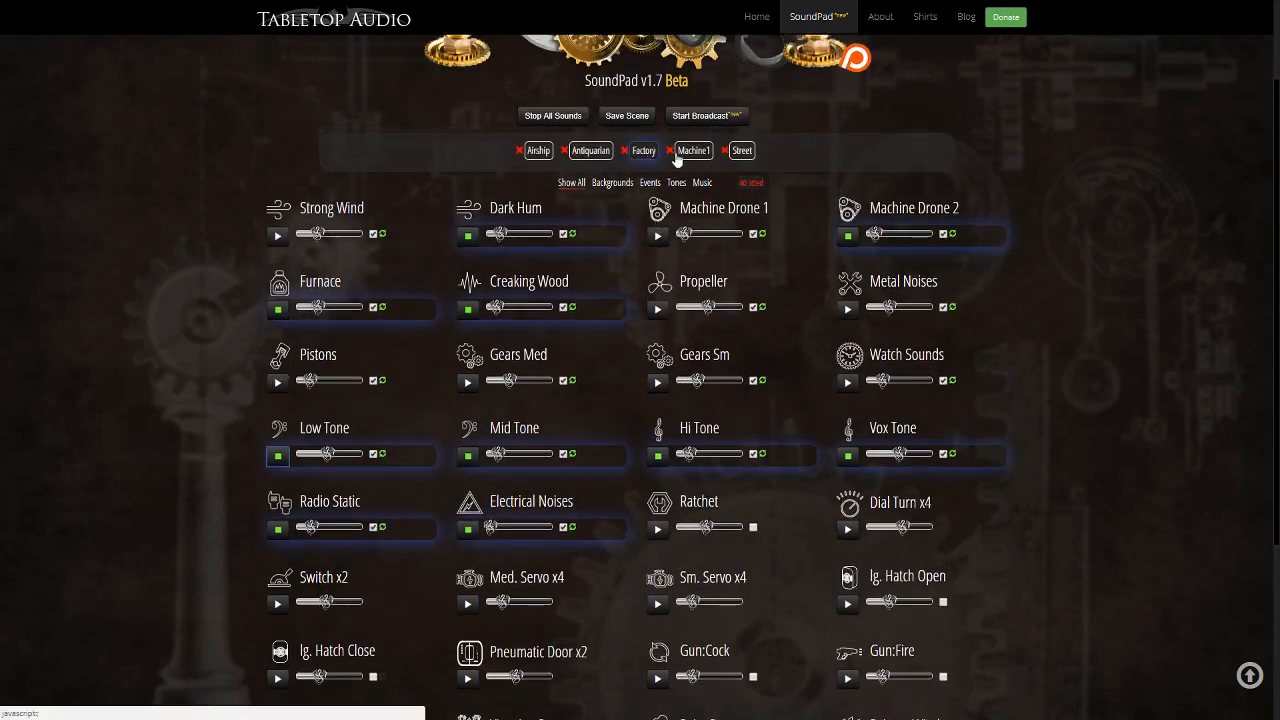
click(695, 151)
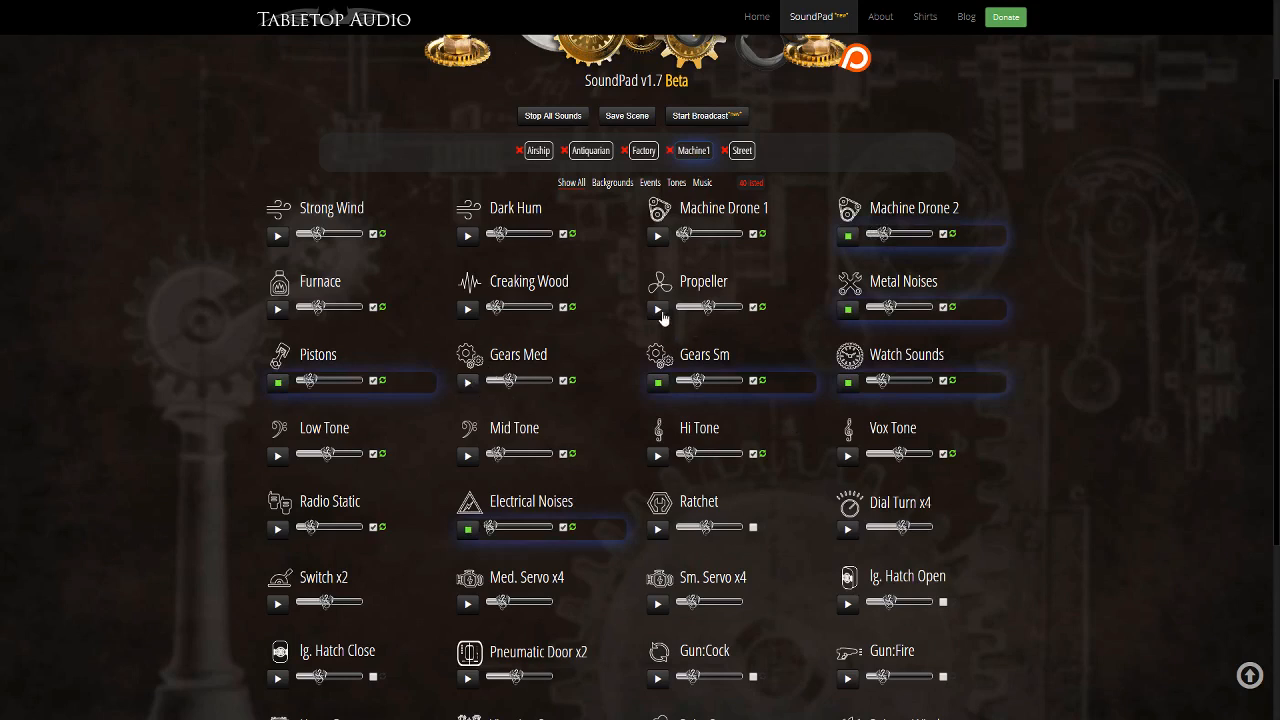
click(465, 386)
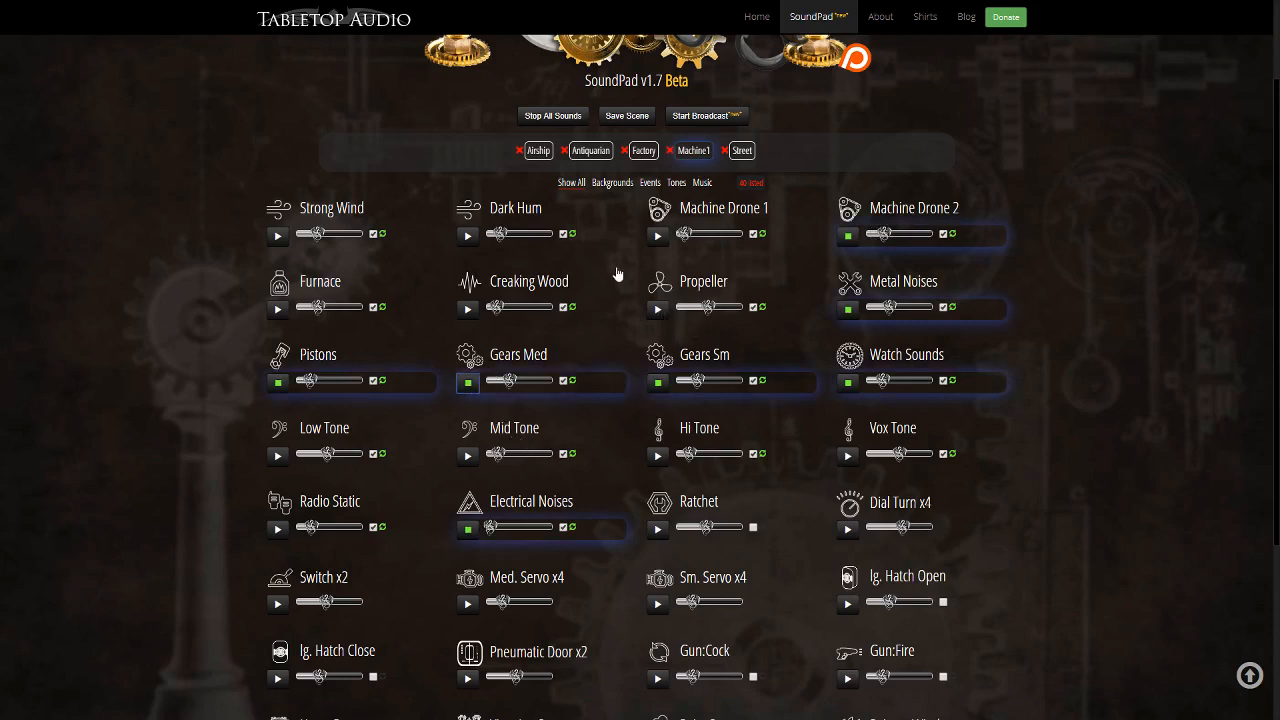
Load the Street scene and add the Horse Buggy sound at a slightly raised volume.
click(742, 151)
scroll(602, 325, down, 3)
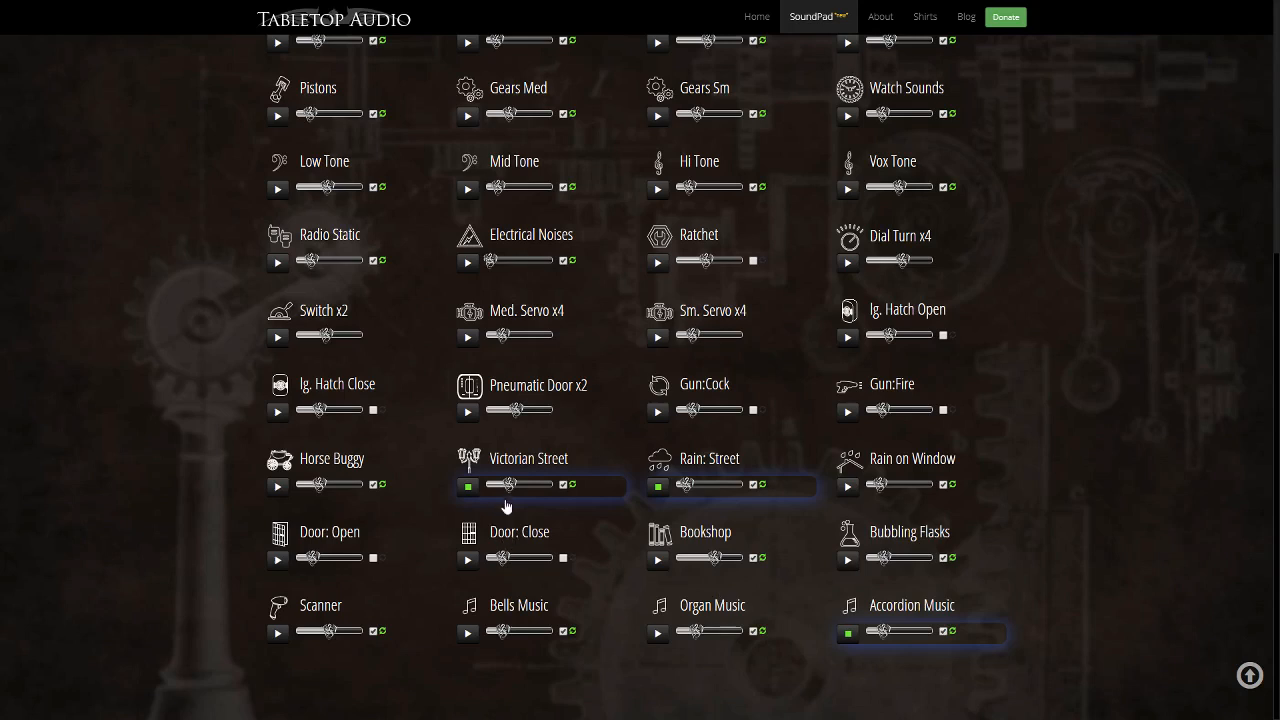
click(277, 487)
mouse_move(314, 485)
mouse_down()
mouse_move(345, 486)
mouse_move(329, 488)
mouse_up()
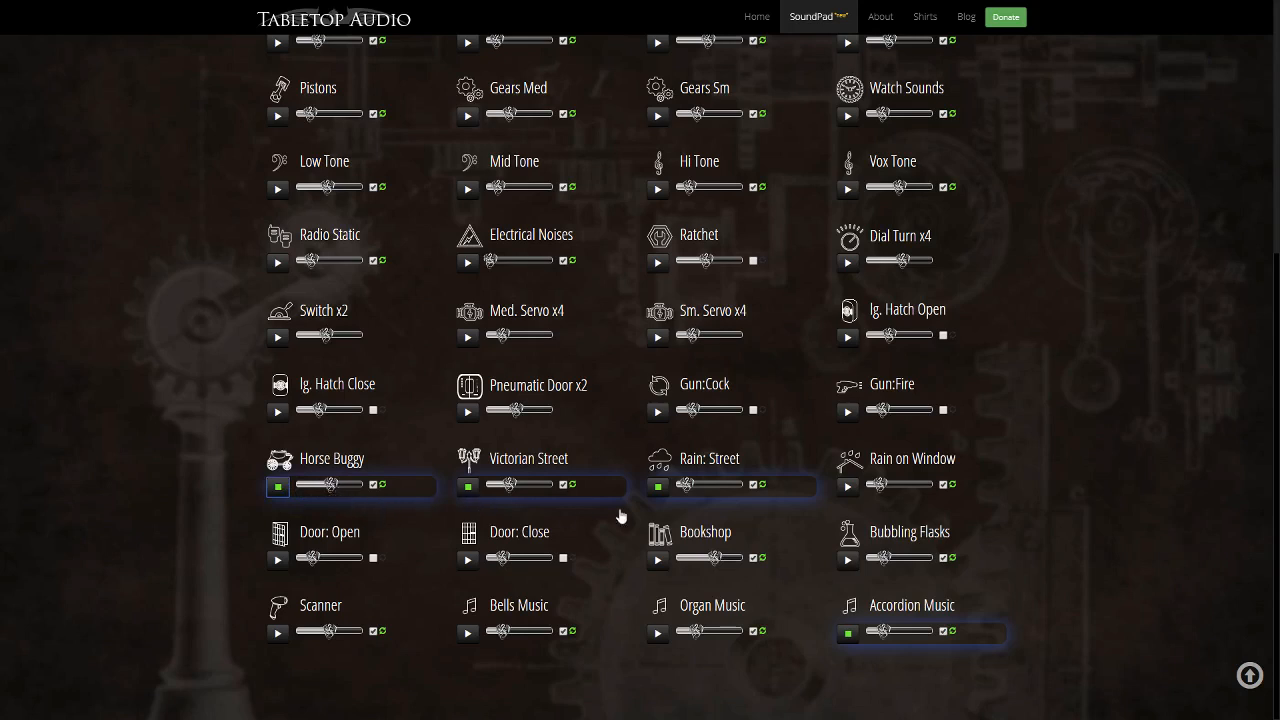
Play the Sm. Servo x4, Med. Servo x4, Switch x2 and Dial Turn x4 effects over the Street scene.
click(657, 338)
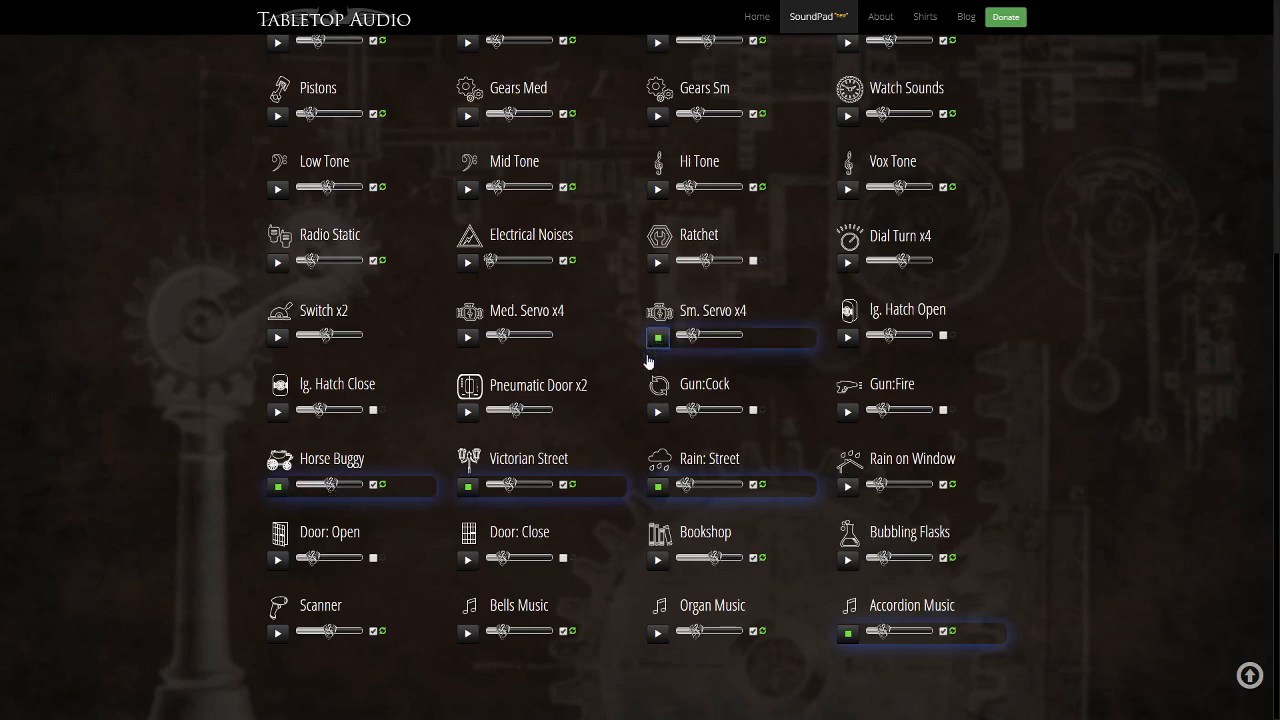
click(468, 338)
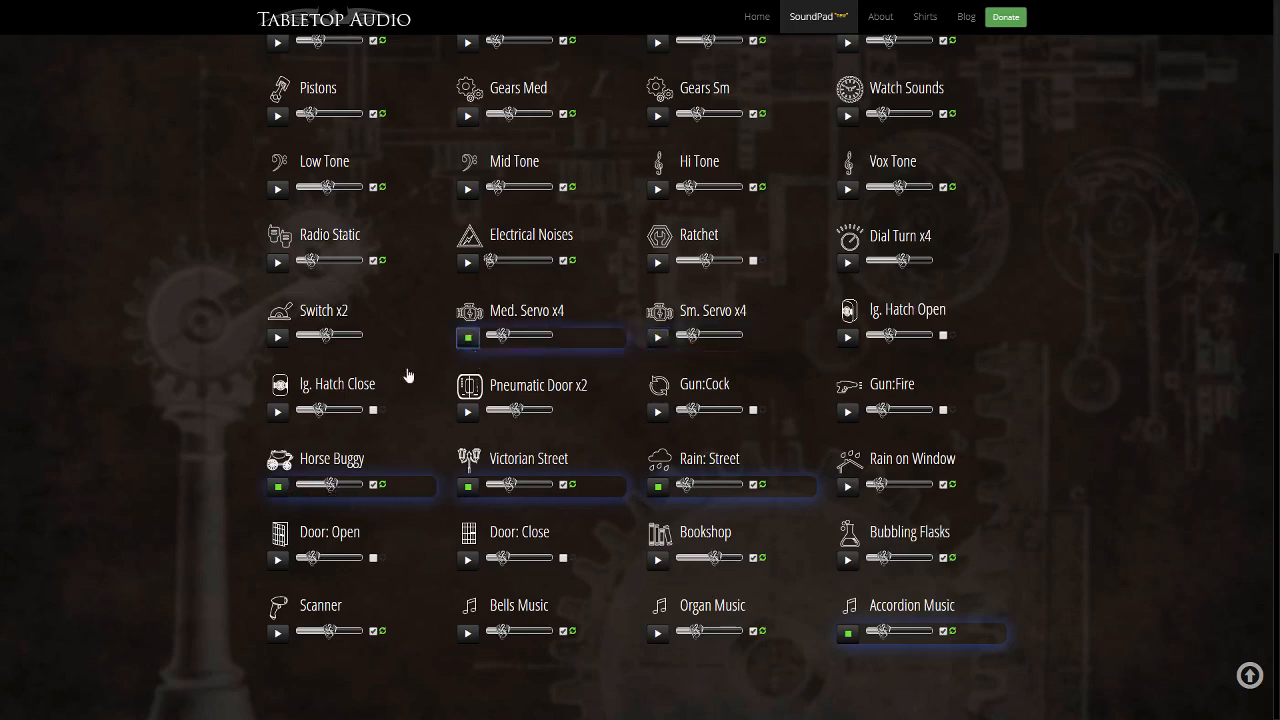
click(278, 337)
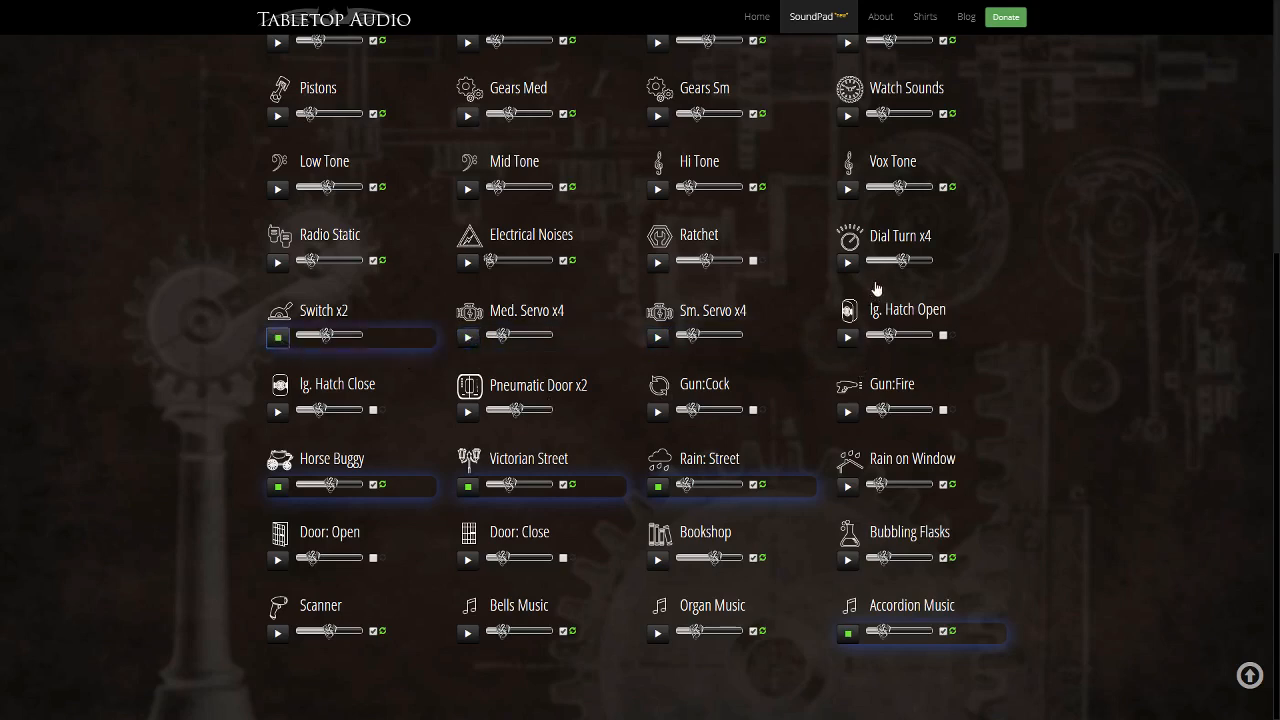
click(847, 263)
Add Watch Sounds to the playing Street mix and raise its volume.
scroll(1008, 337, up, 2)
click(848, 299)
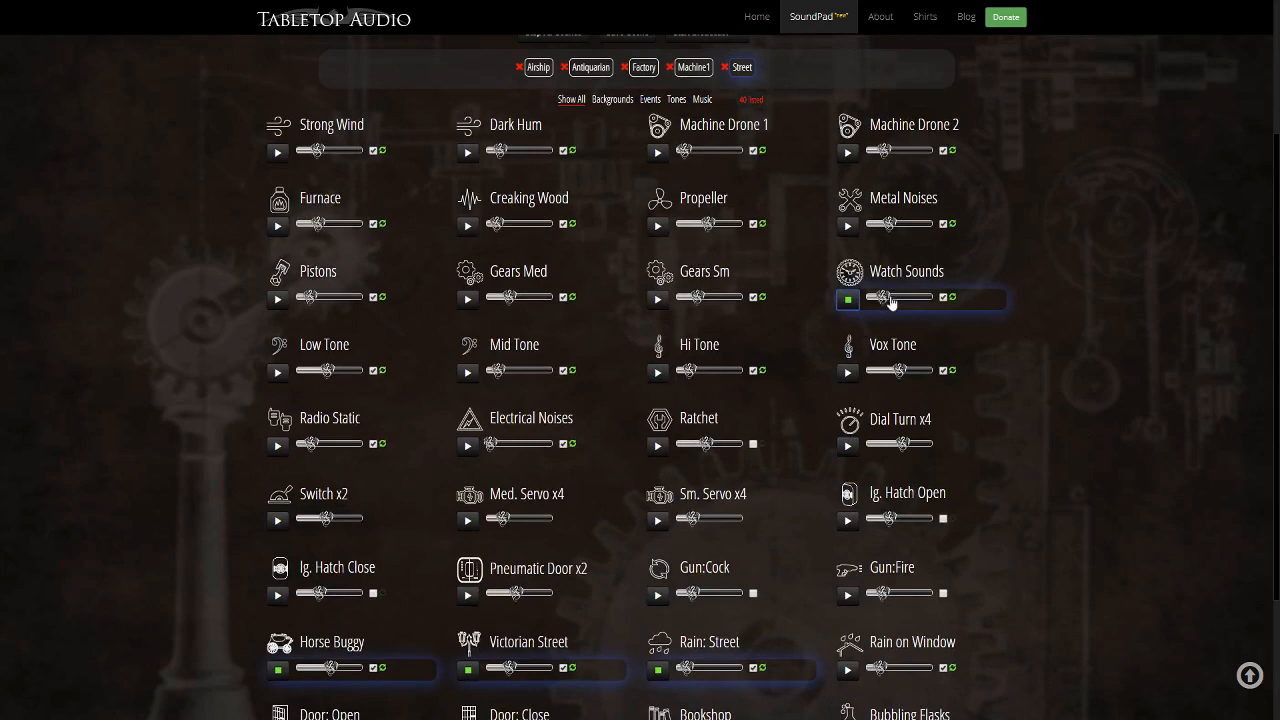
drag(884, 297, 911, 300)
scroll(1047, 450, up, 2)
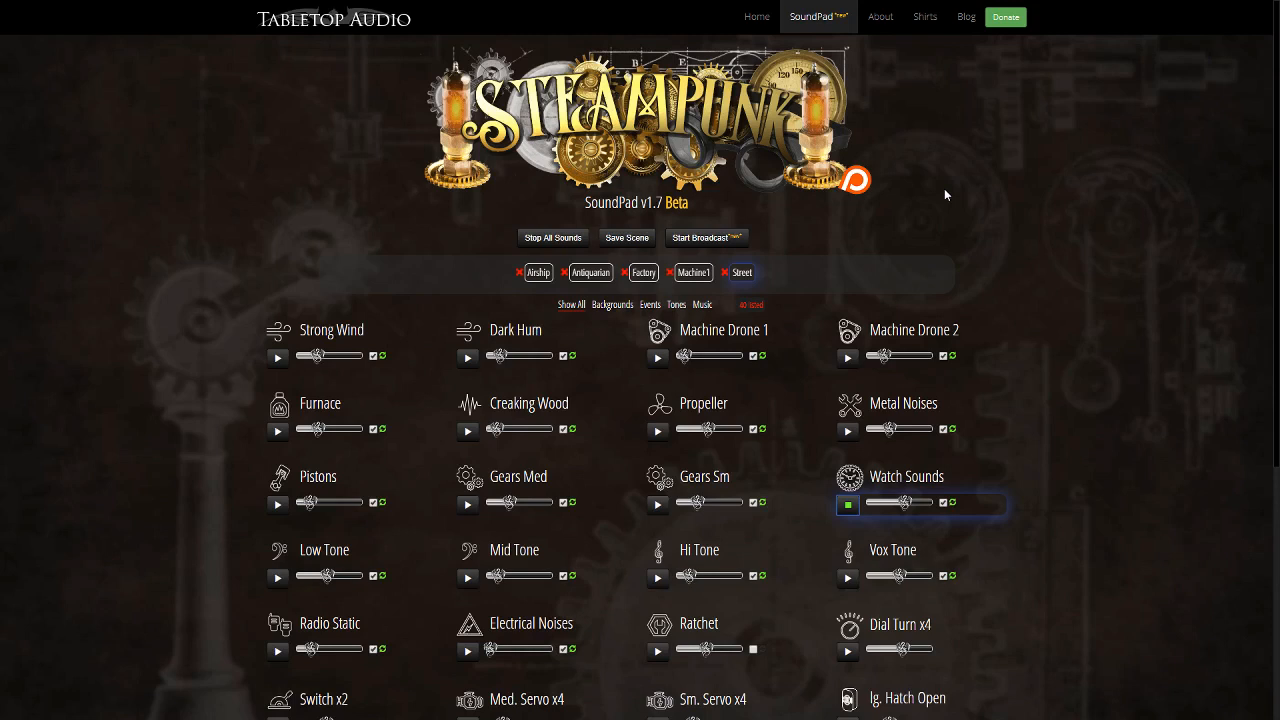
click(811, 17)
scroll(1018, 270, down, 1)
scroll(1019, 273, up, 1)
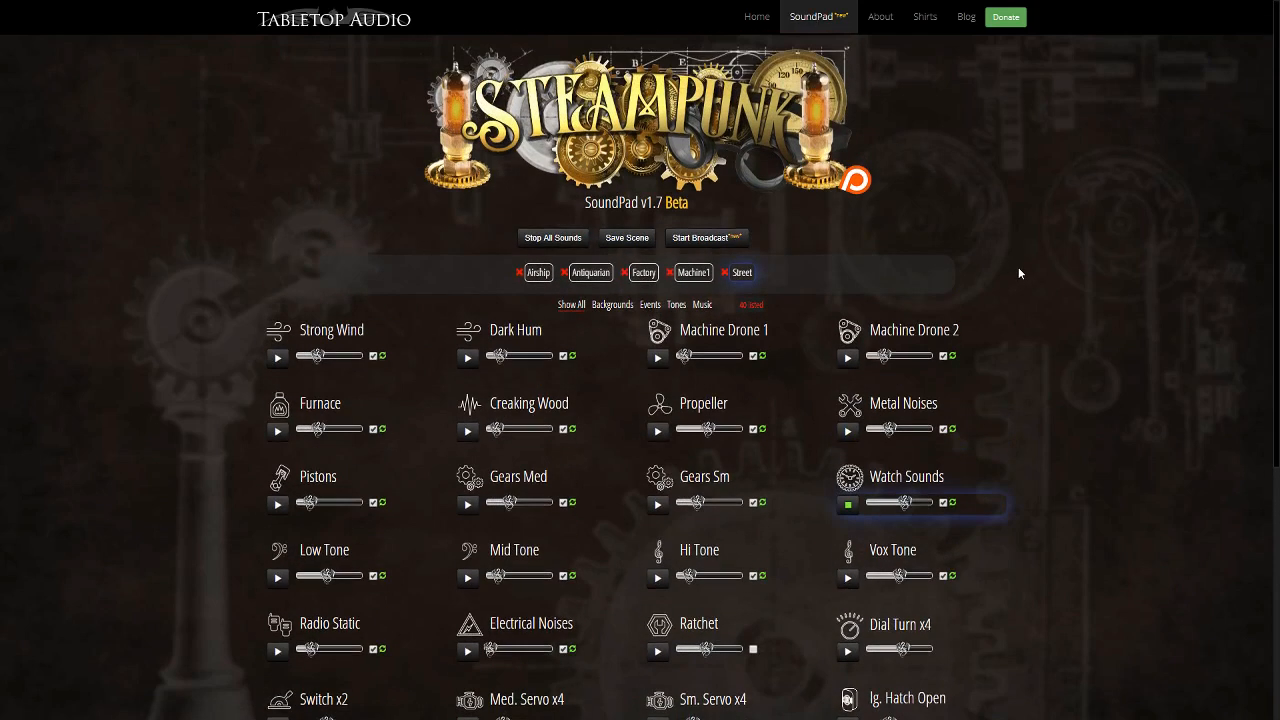